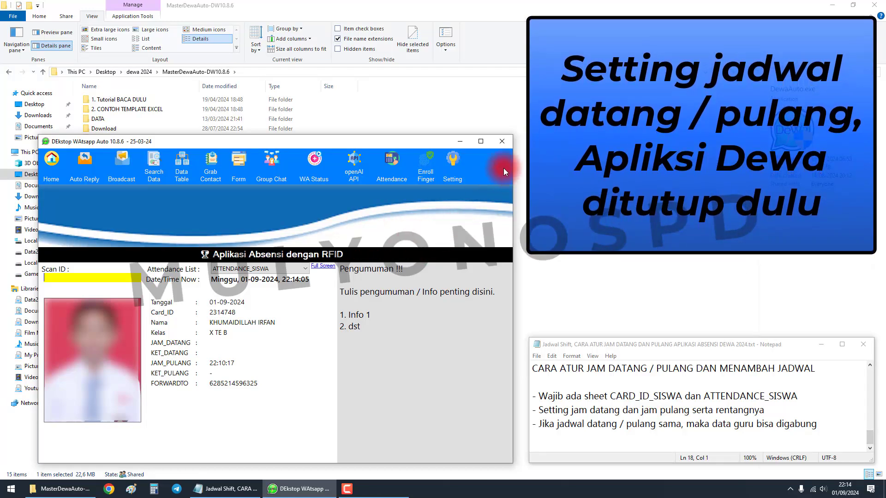
Close the attendance application, open server.xlsx from the MasterDewaAuto-DW10.8.6 folder, and maximize its workbook window
click(503, 141)
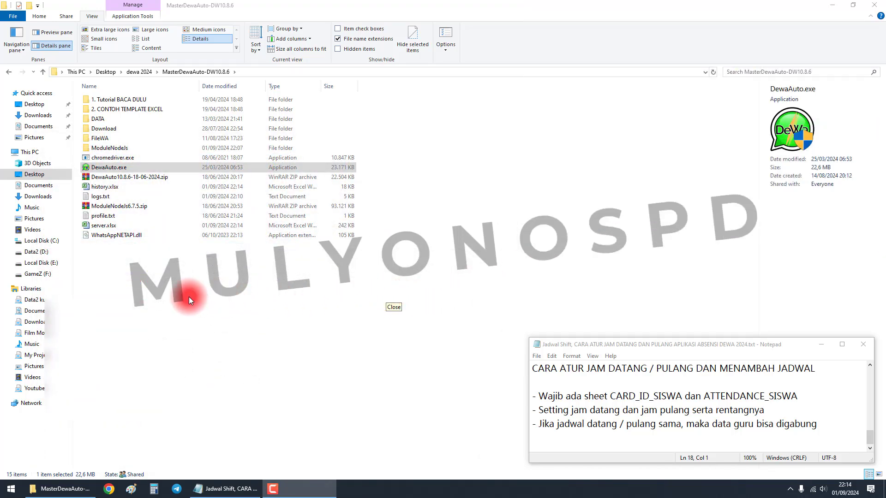
click(105, 226)
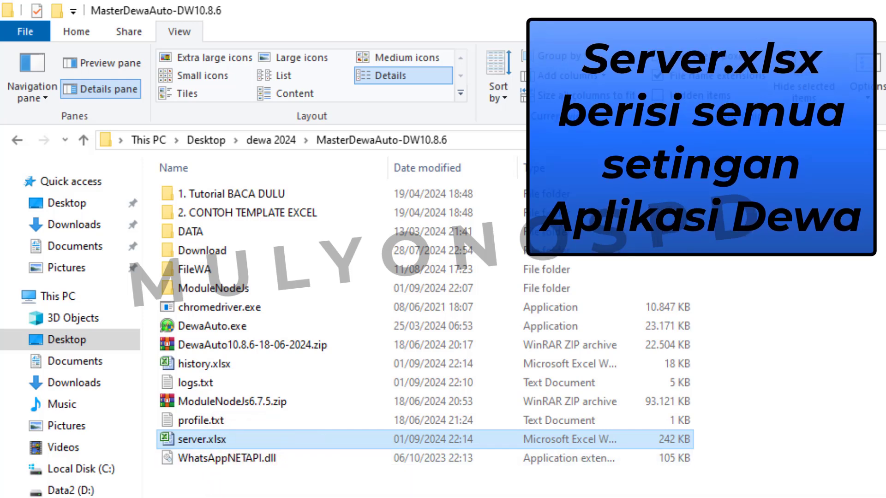
double_click(220, 438)
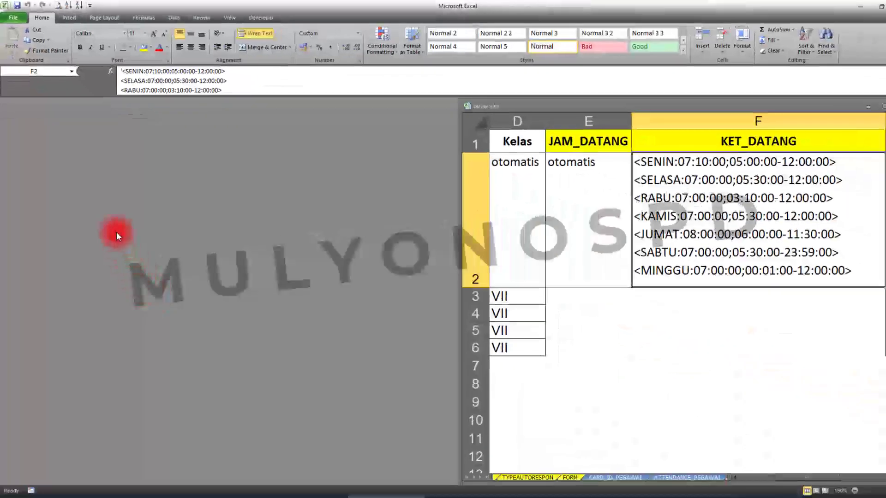
double_click(516, 104)
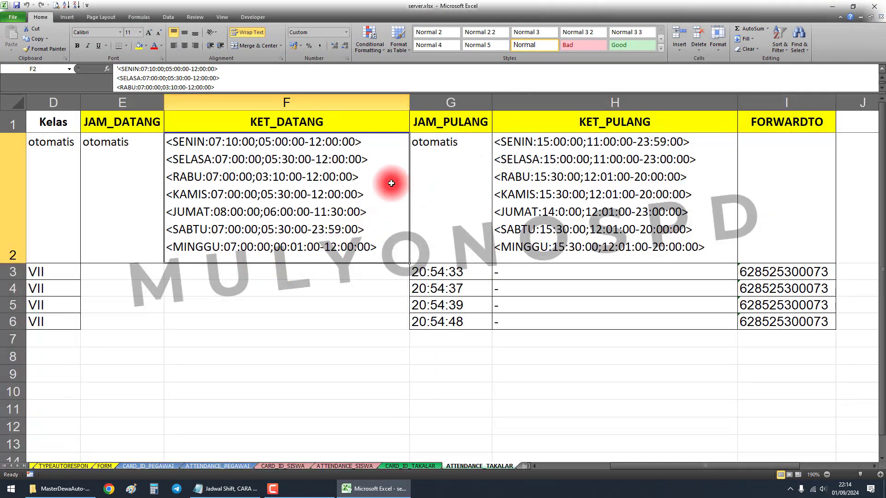
drag(358, 100, 751, 101)
right_click(760, 103)
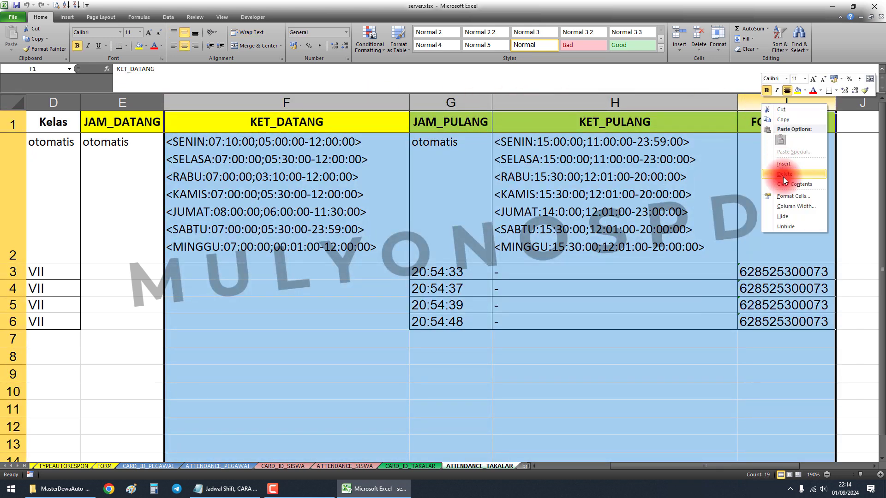
click(778, 226)
click(346, 190)
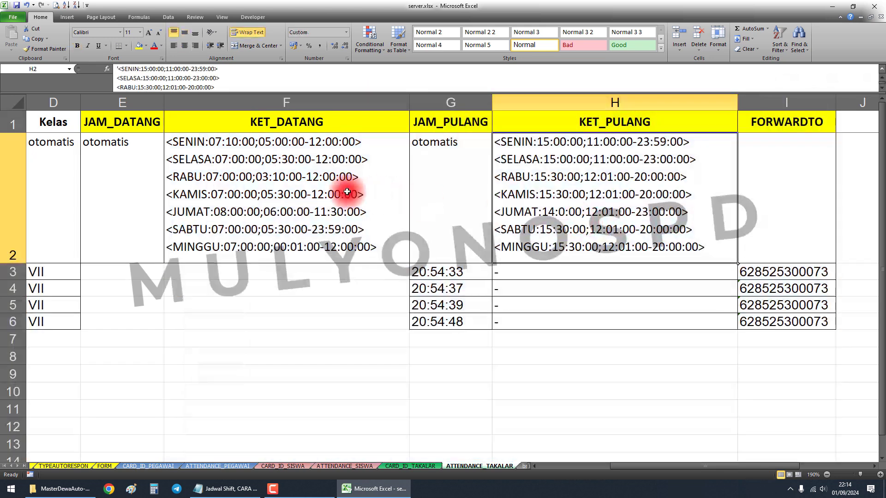
click(312, 358)
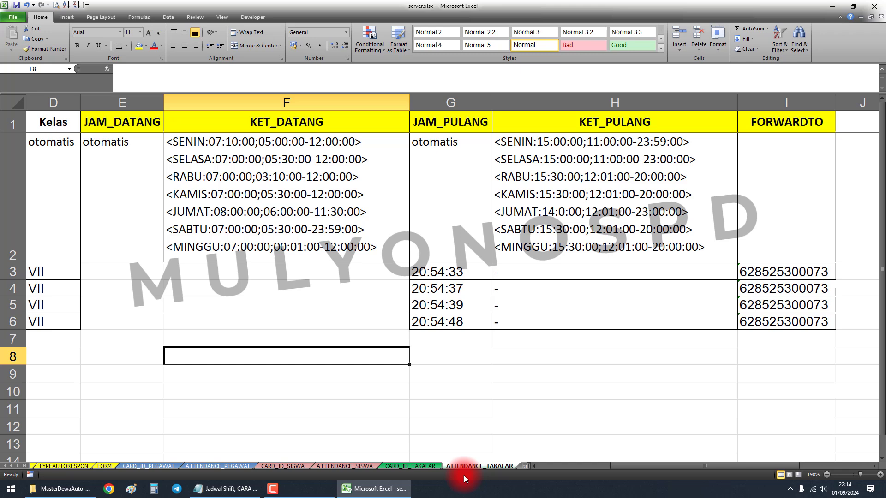
Check the schedule notes in Notepad, and look through the ATTENDANCE_PEGAWAI, ATTENDANCE_SISWA and ATTENDANCE_TAKALAR sheets in Excel
click(244, 489)
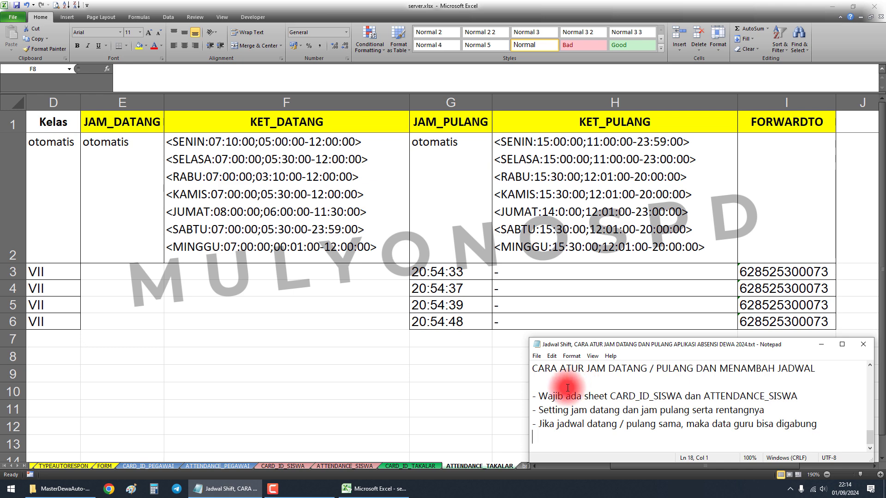
key(alt+Tab)
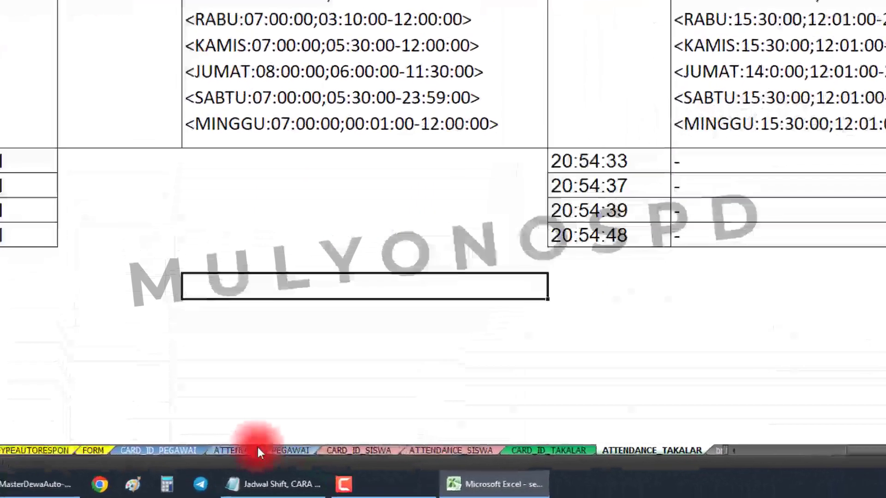
click(247, 464)
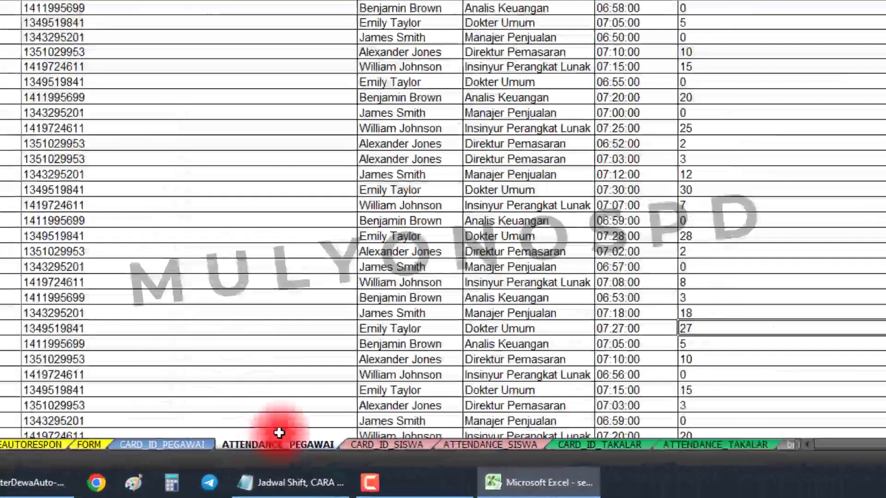
click(490, 444)
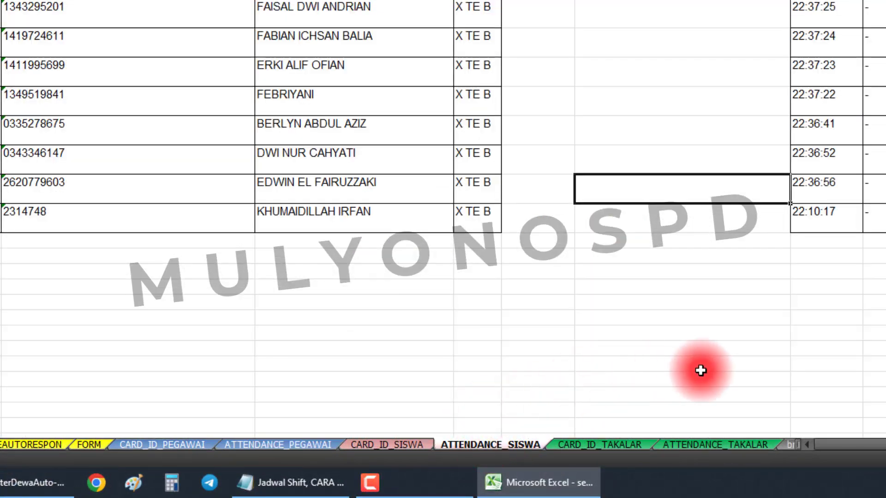
click(717, 444)
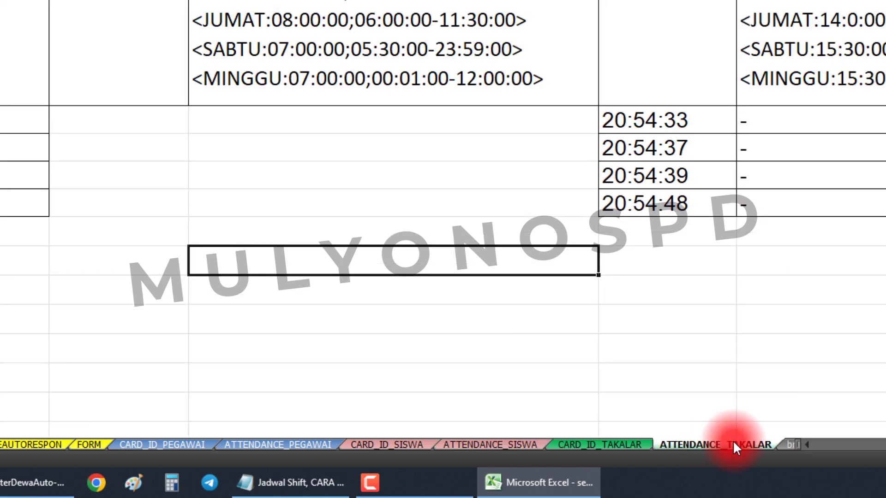
click(276, 443)
click(479, 445)
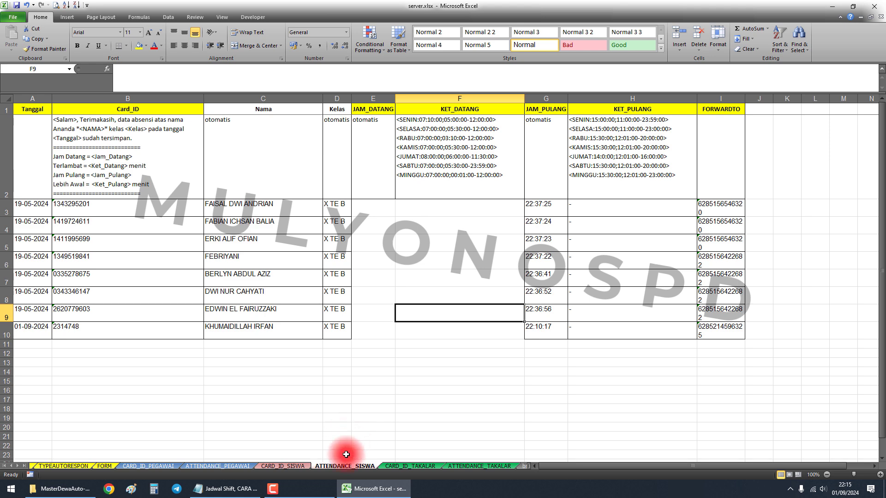
Compare the CARD_ID_SISWA and CARD_ID_PEGAWAI sheets with their matching ATTENDANCE_SISWA and ATTENDANCE_PEGAWAI sheets
click(286, 465)
click(323, 467)
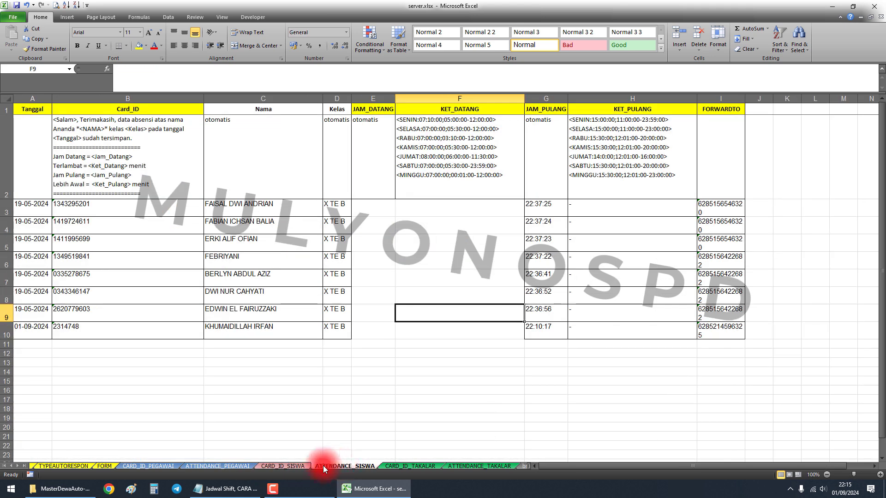
click(286, 466)
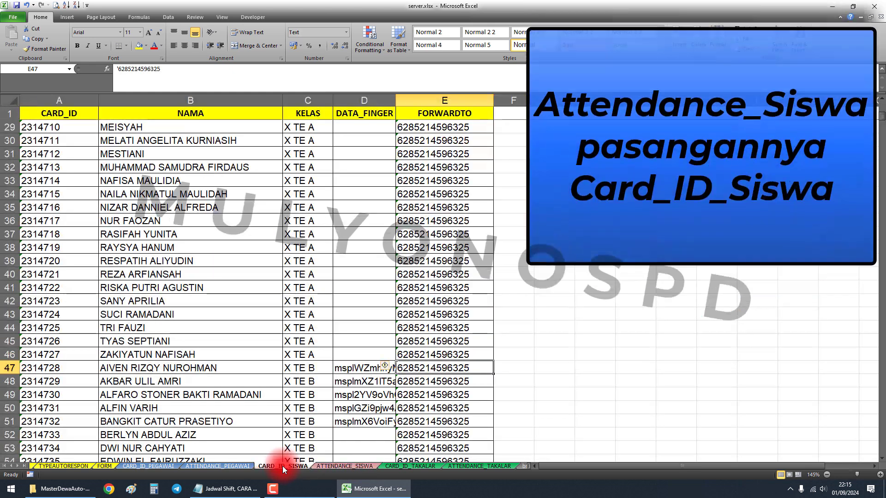
click(229, 465)
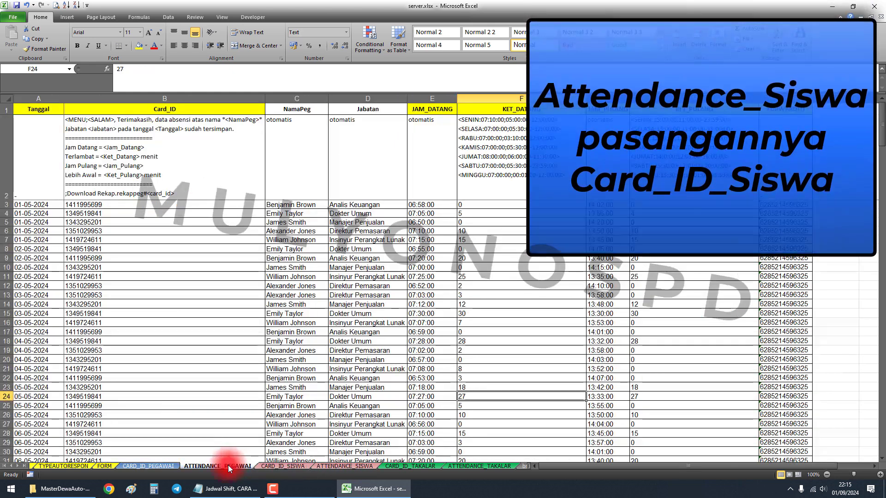
click(143, 463)
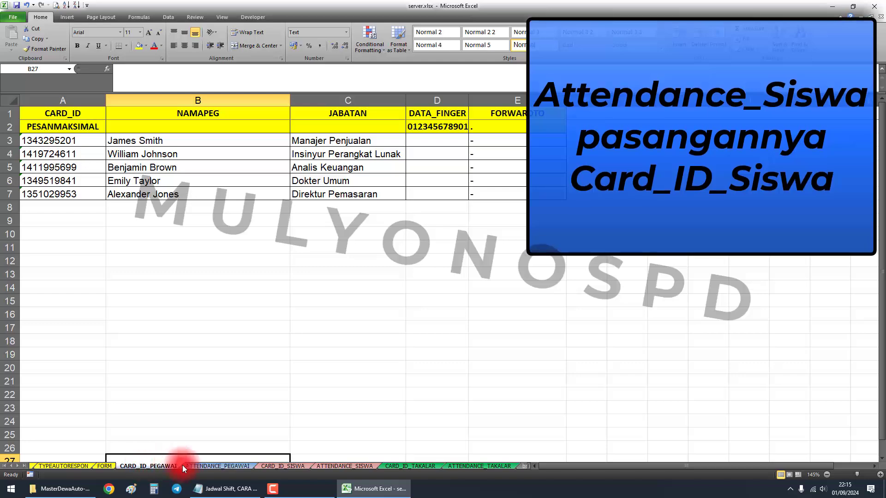
click(195, 465)
click(166, 464)
click(198, 464)
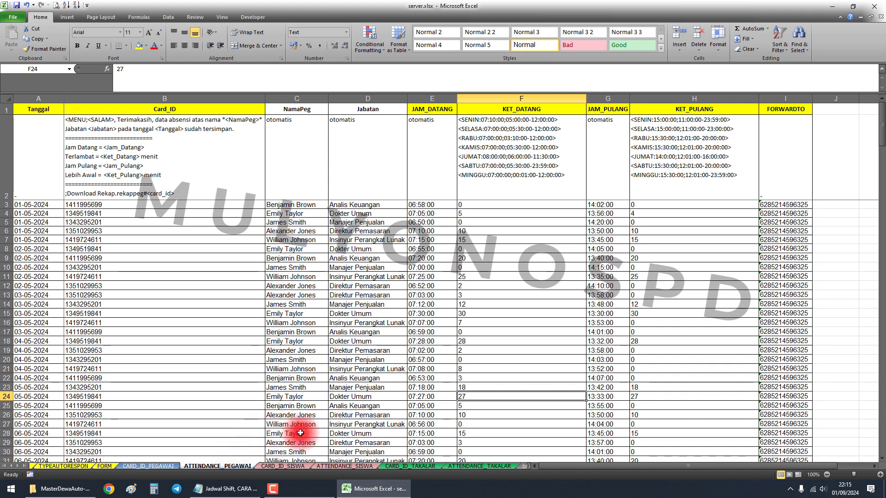
click(278, 466)
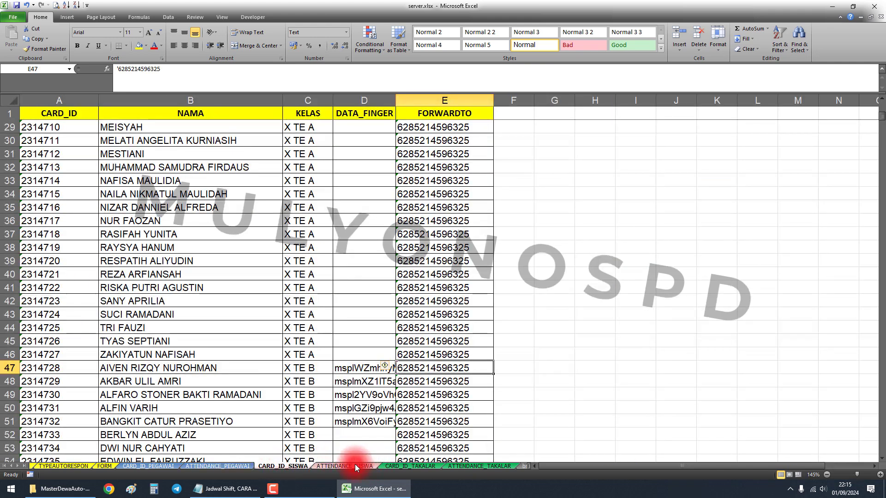
click(346, 466)
click(375, 380)
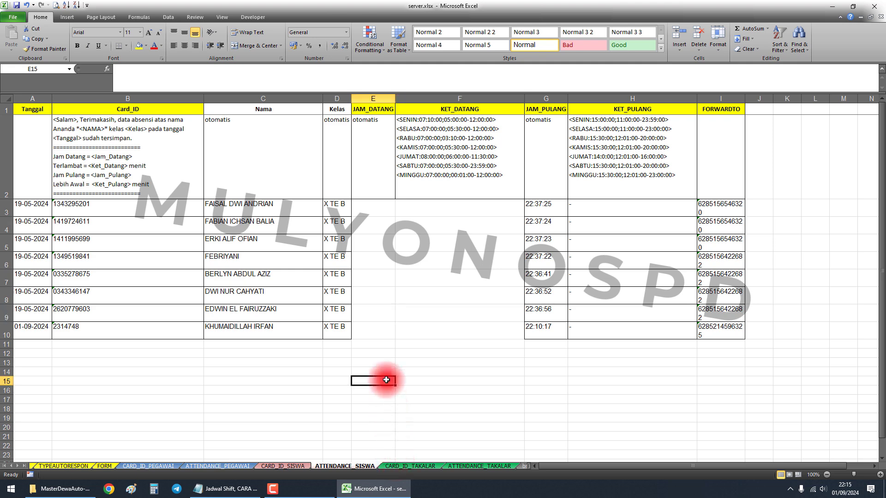
Switch to the Notepad notes and highlight the line about setting arrival and departure times with their ranges
click(229, 488)
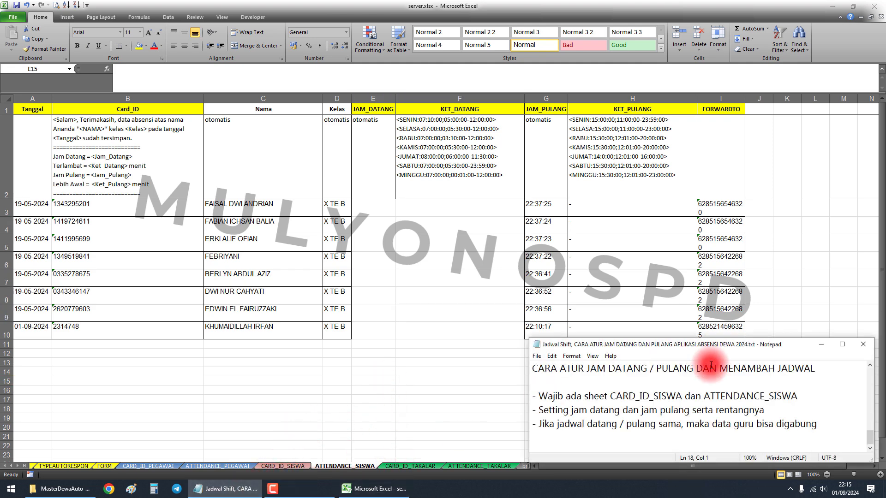
drag(569, 410, 714, 409)
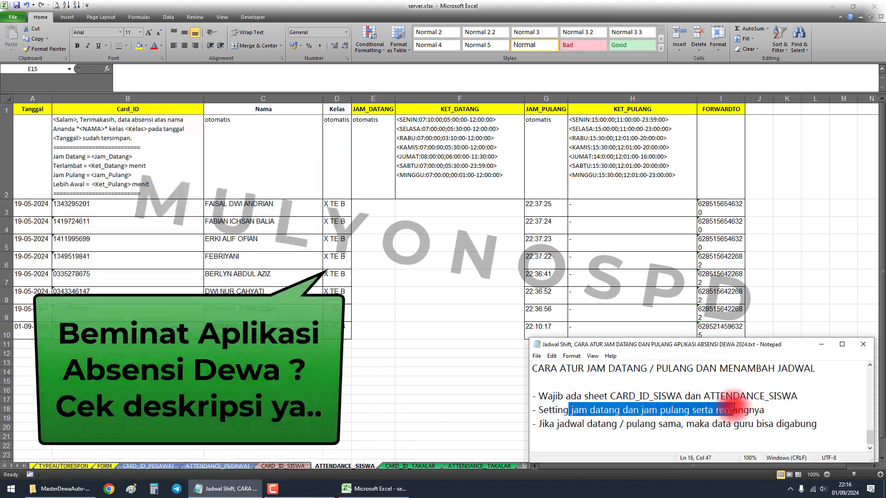
click(442, 410)
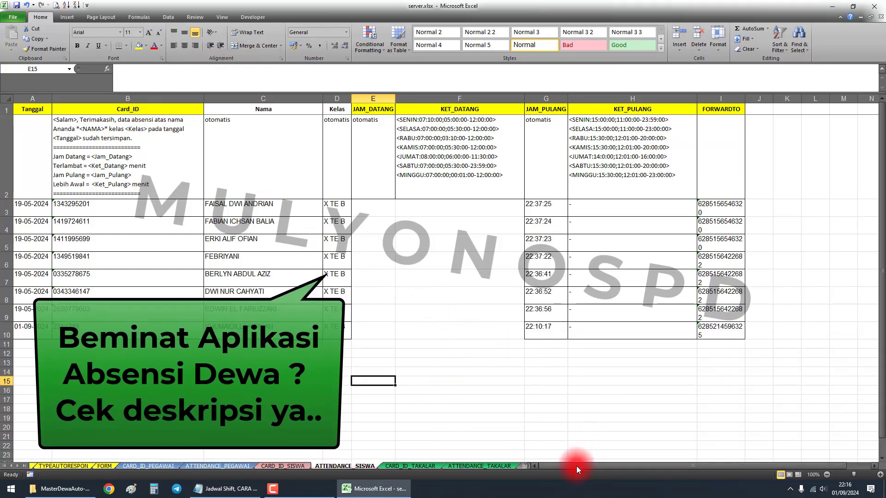
Examine the column headings of the ATTENDANCE_SISWA sheet from Tanggal through KET_PULANG
click(39, 110)
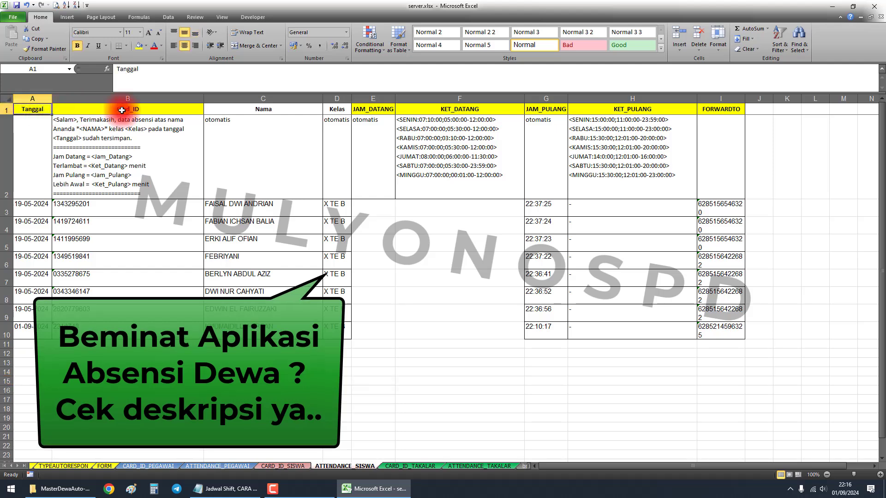
click(138, 109)
click(262, 109)
click(334, 109)
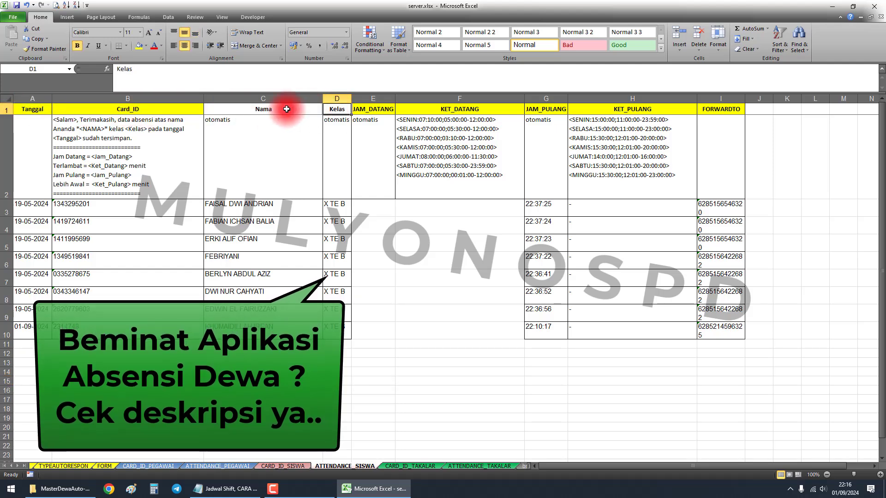
drag(251, 98, 337, 99)
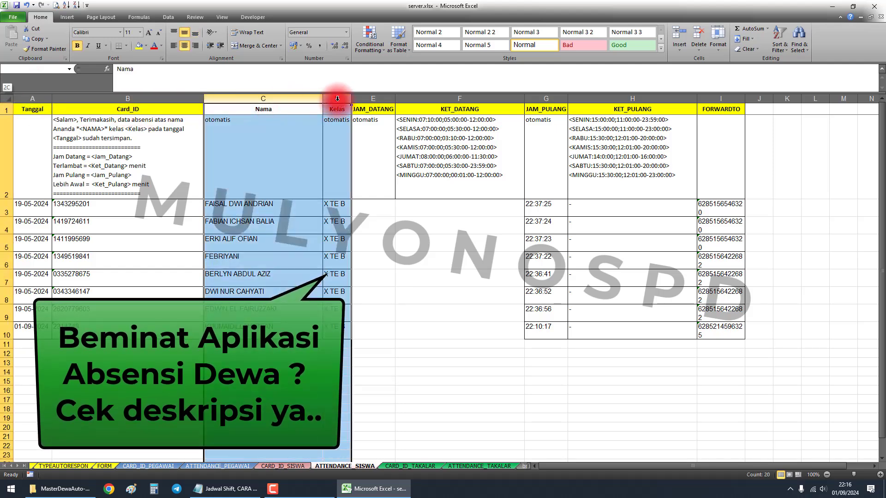
click(374, 109)
click(433, 108)
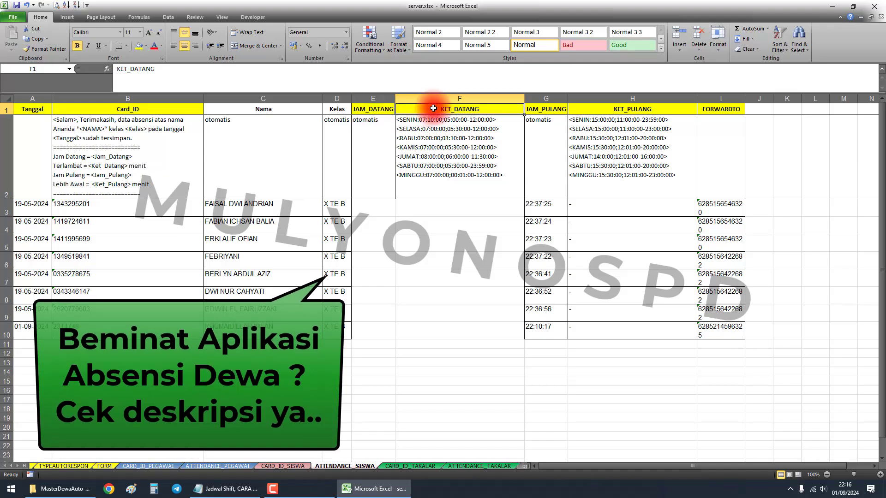
click(545, 110)
click(614, 109)
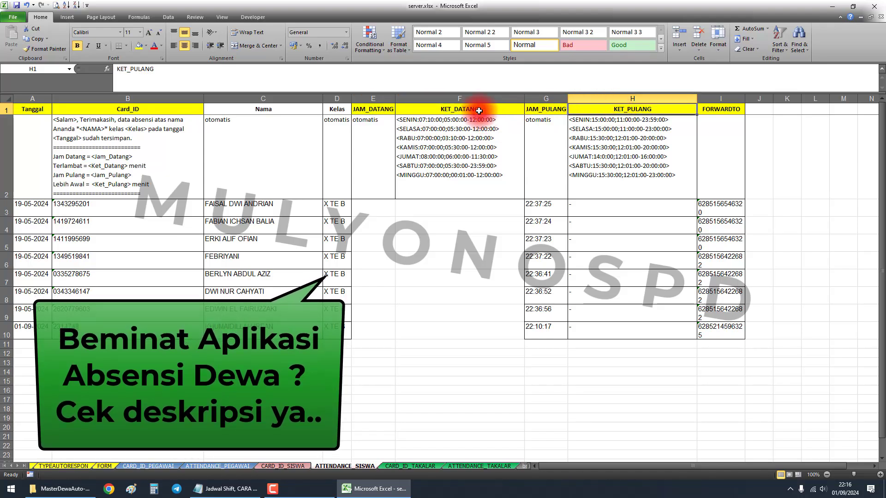
Examine the weekly schedule entries under KET_DATANG and KET_PULANG in row 2, enlarged for reading
drag(480, 111, 485, 122)
click(611, 112)
drag(611, 113, 612, 122)
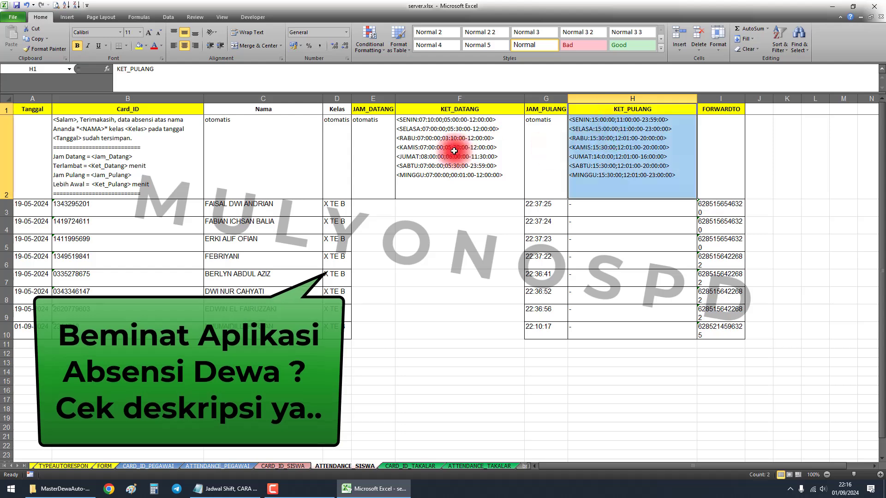
click(428, 128)
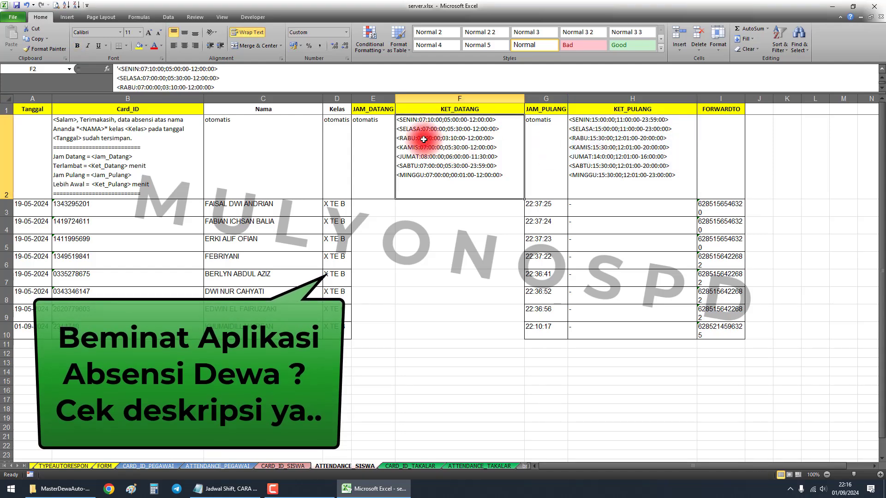
scroll(424, 140, up, 8)
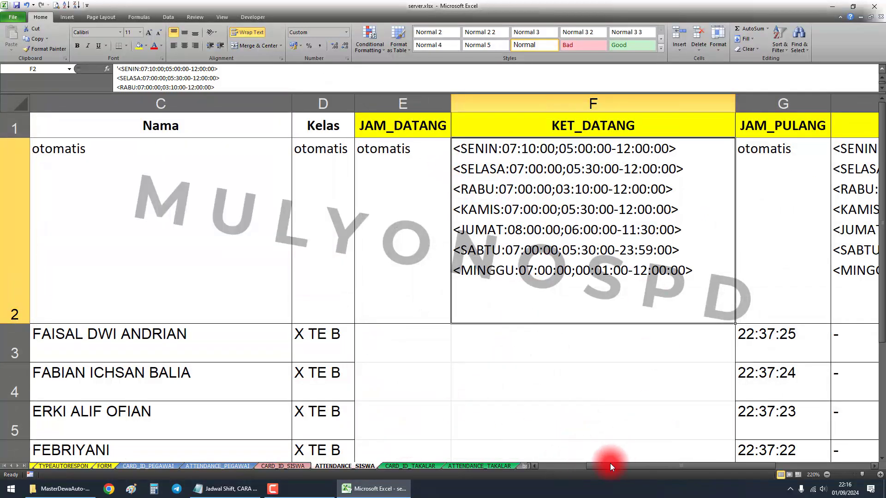
drag(610, 466, 657, 467)
drag(258, 129, 232, 155)
click(216, 155)
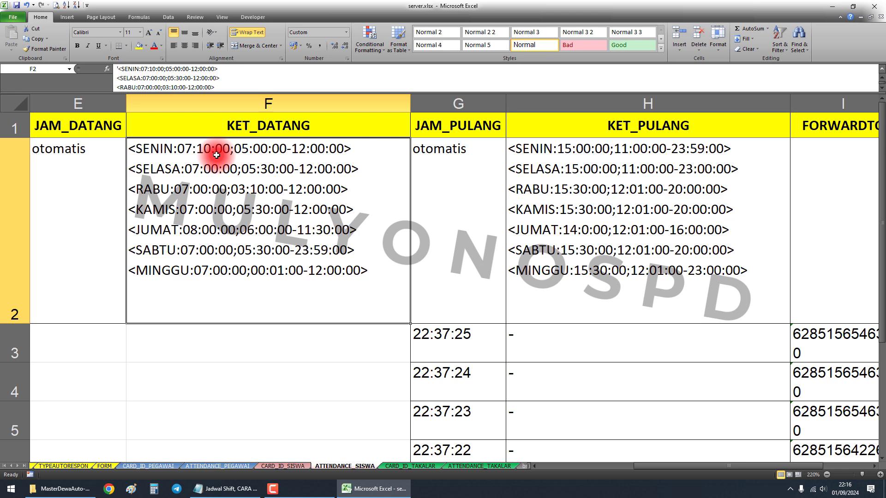
Inspect the daily arrival times inside cell F2 under KET_DATANG, highlighting the JUMAT hour, and leave the text as is
double_click(174, 148)
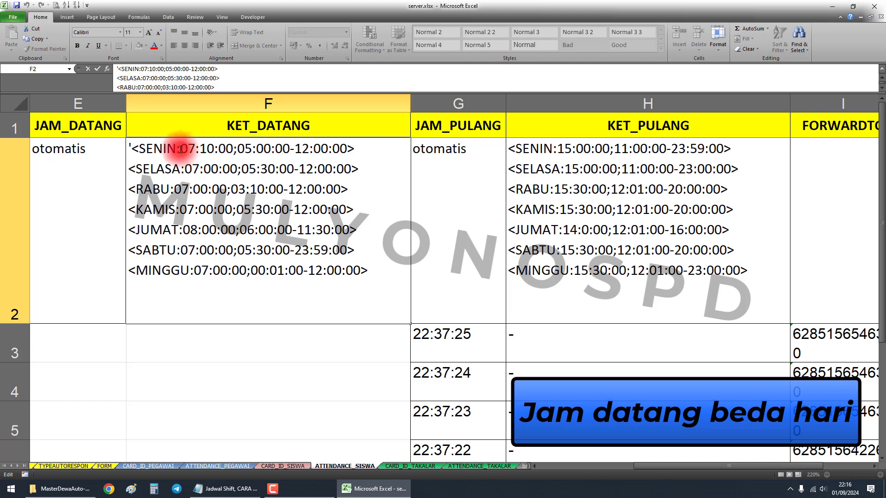
drag(180, 148, 202, 230)
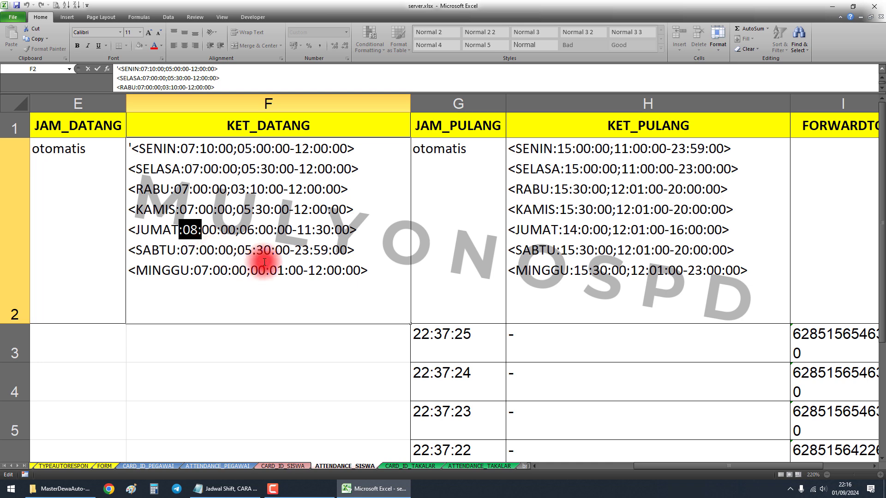
click(370, 272)
click(239, 347)
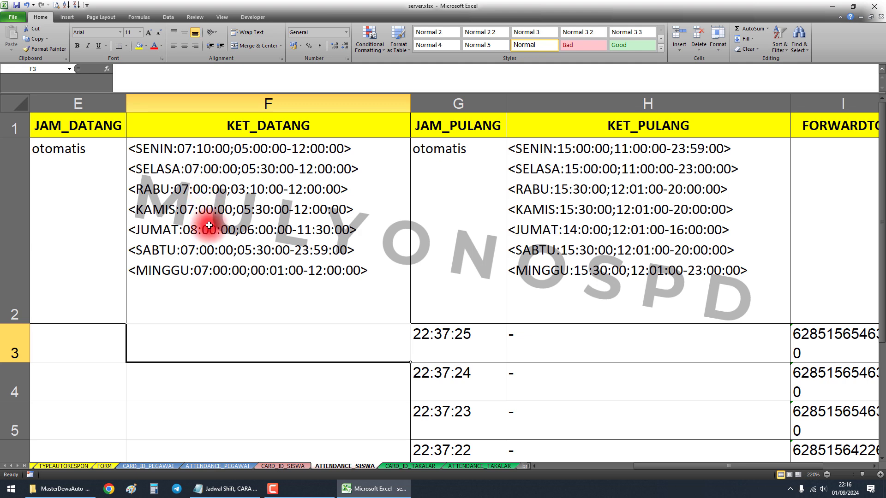
Inspect the SENIN entry in cell F2 under KET_DATANG, highlighting its arrival hour and the earliest allowed time
double_click(171, 150)
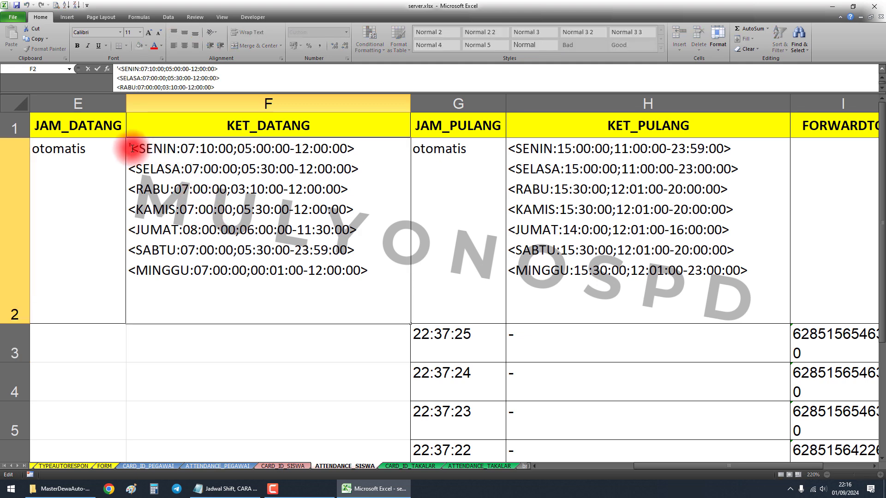
drag(131, 148, 376, 149)
click(321, 148)
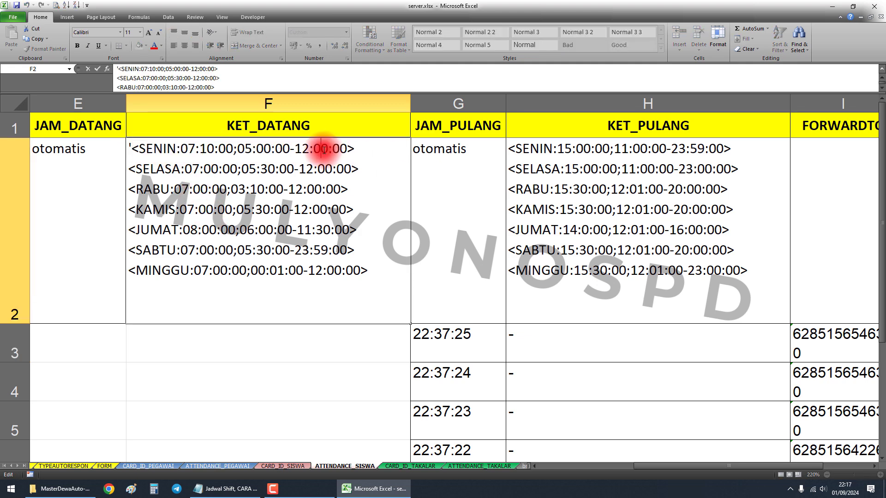
drag(181, 149, 206, 149)
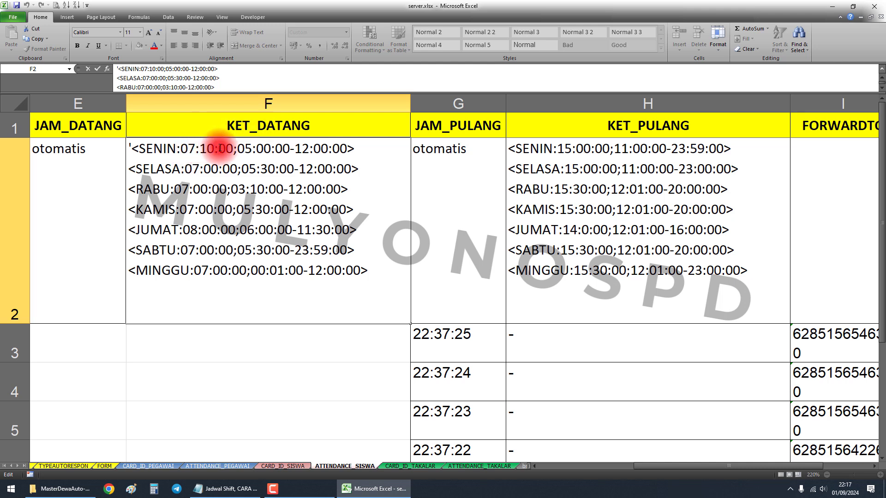
click(189, 149)
drag(181, 148, 233, 149)
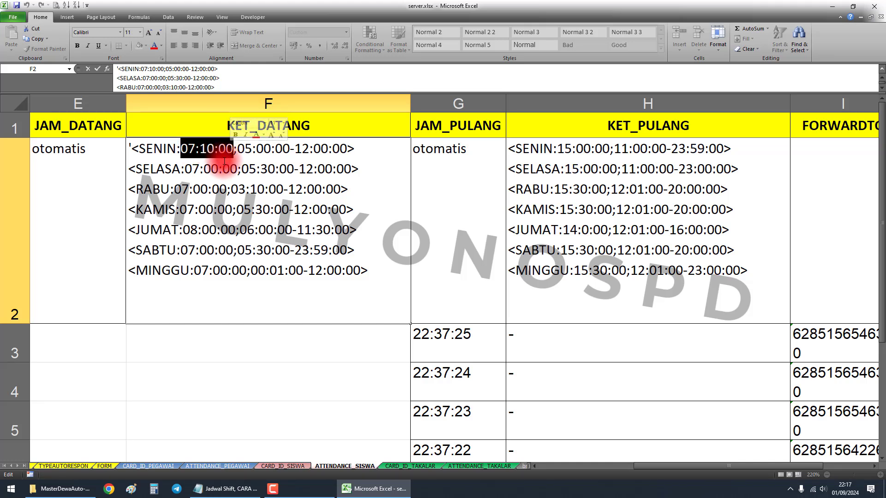
click(187, 150)
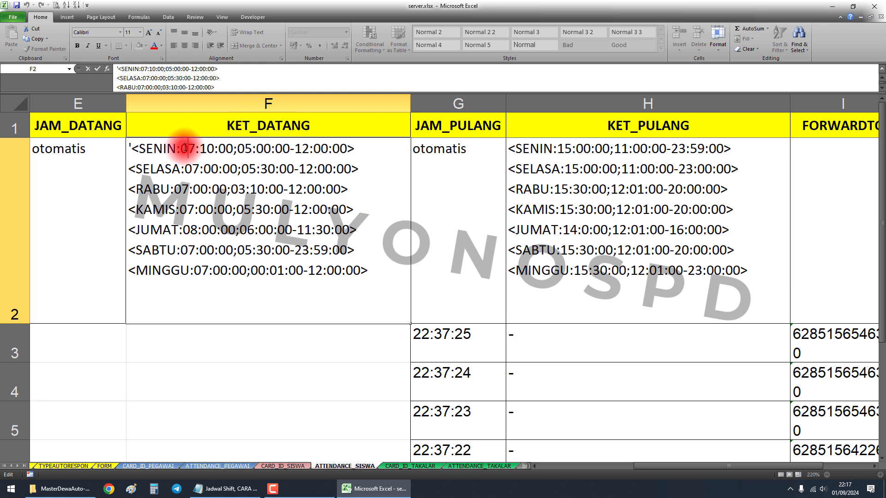
drag(184, 148, 288, 149)
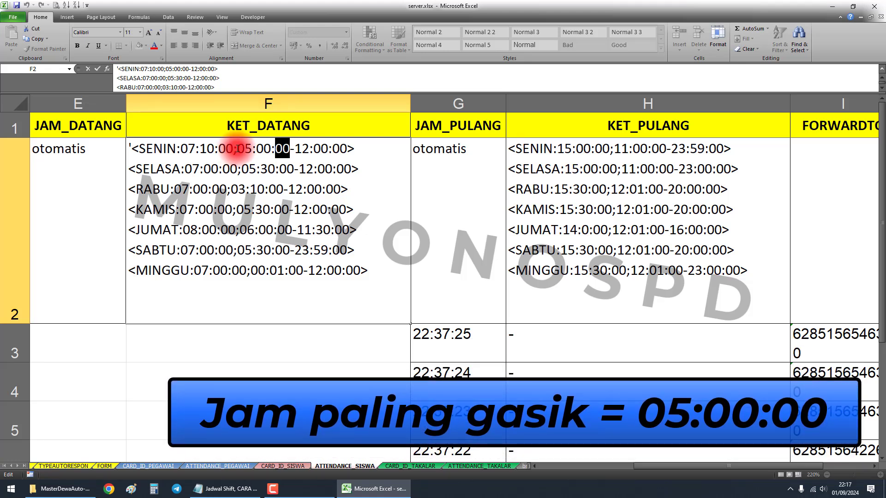
drag(237, 149, 289, 148)
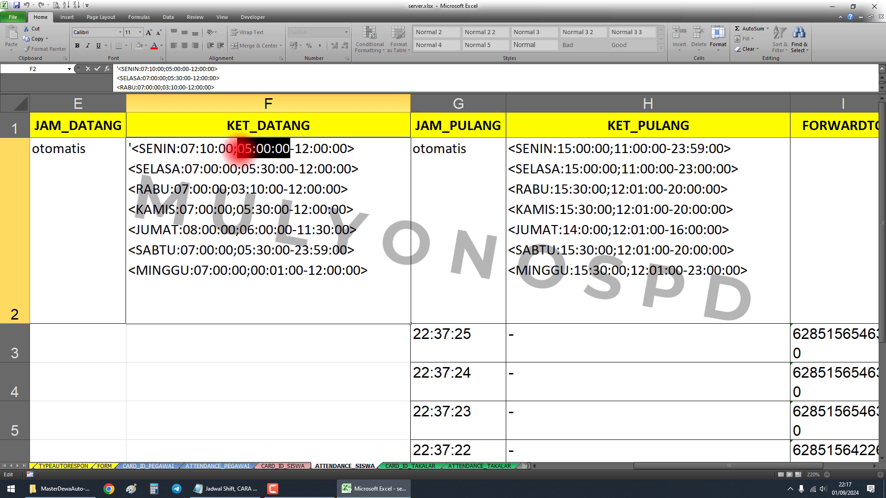
click(435, 174)
Set the earliest allowed SENIN arrival time in cell F2 under KET_DATANG to 06:00:00
double_click(249, 151)
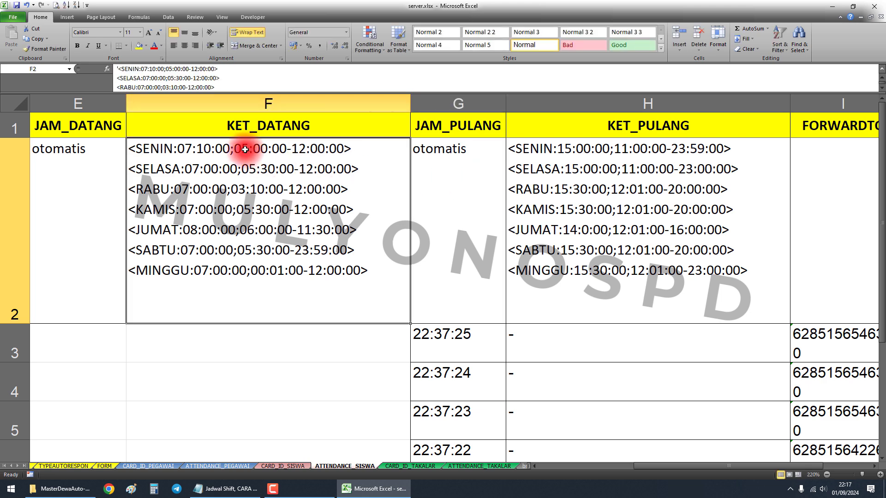
drag(238, 149, 257, 150)
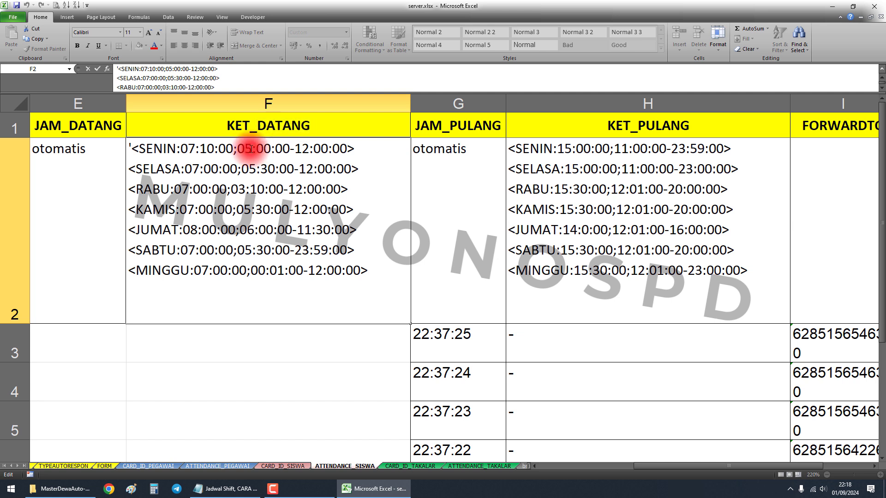
drag(237, 150, 251, 150)
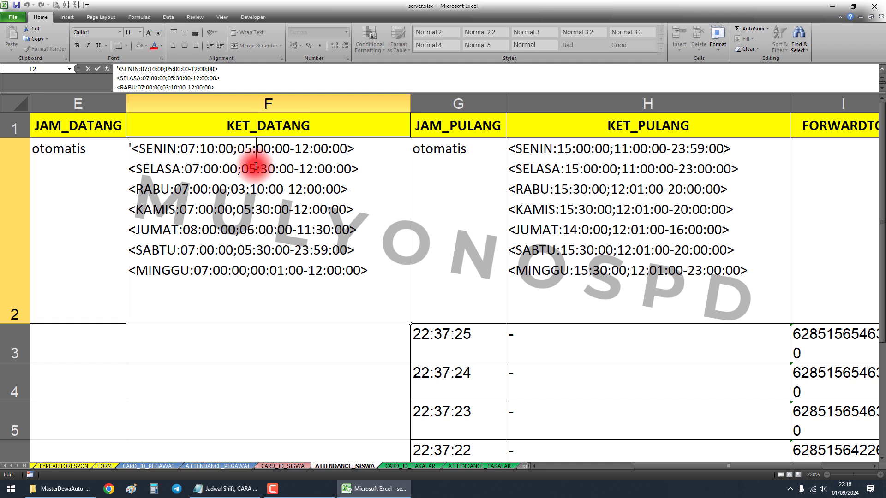
key(Delete)
text(65)
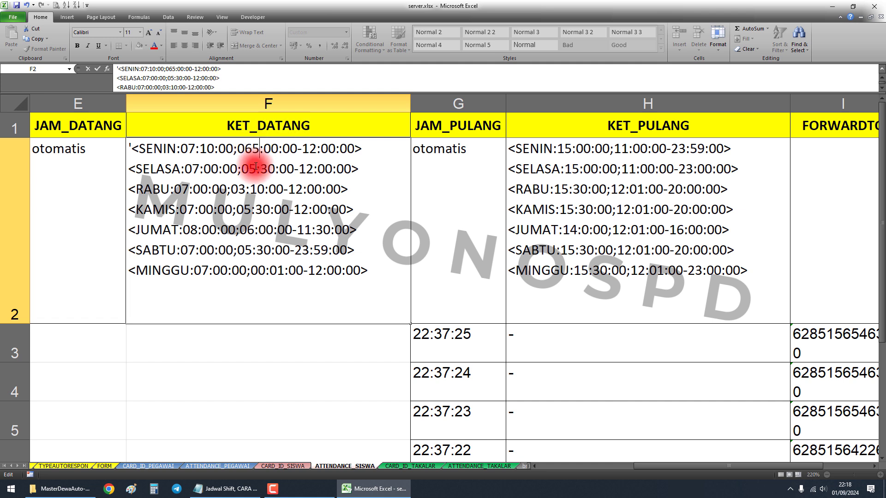
text(\)
key(BackSpace)
key(BackSpace)
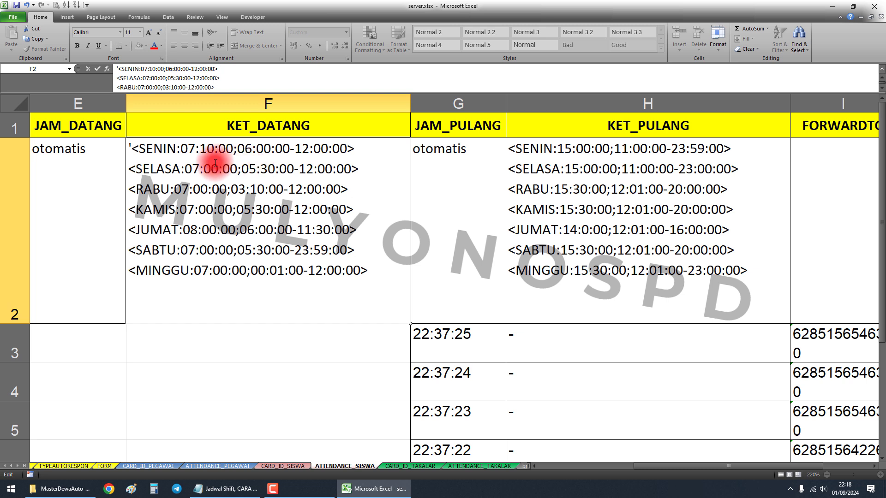
Set the latest allowed SENIN arrival time in cell F2 to 08:00:00
drag(180, 148, 290, 149)
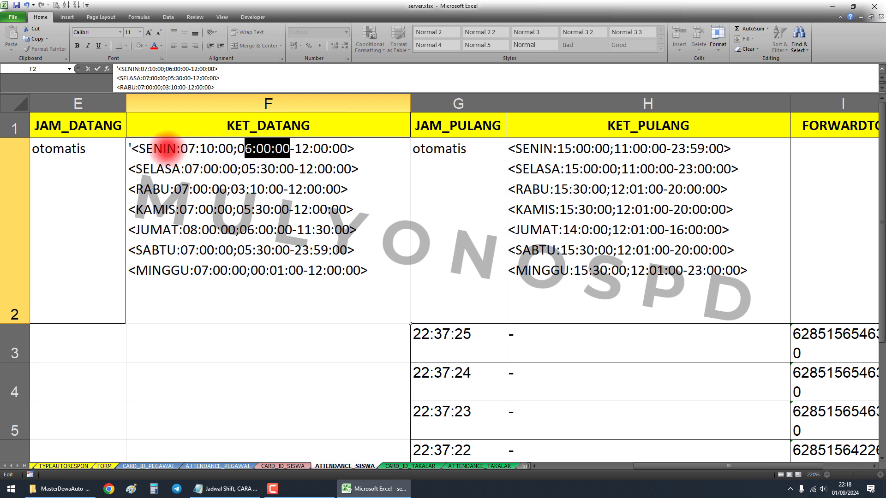
drag(180, 148, 291, 147)
click(292, 149)
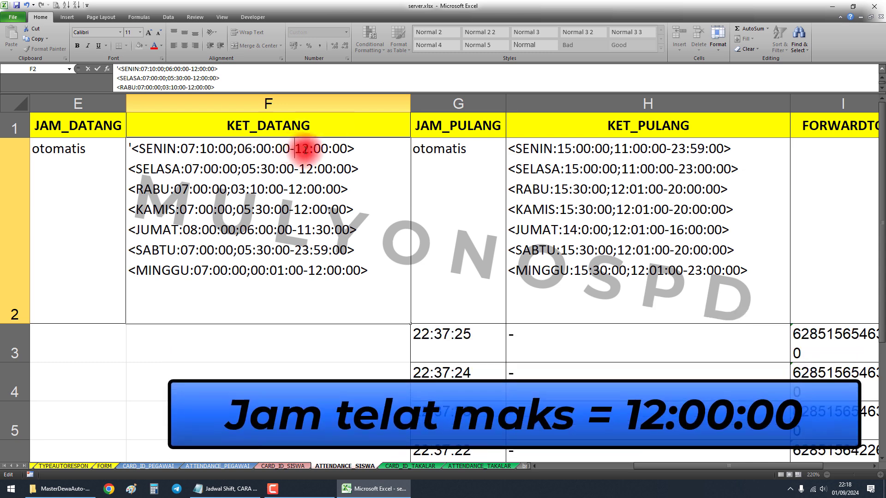
drag(295, 148, 347, 148)
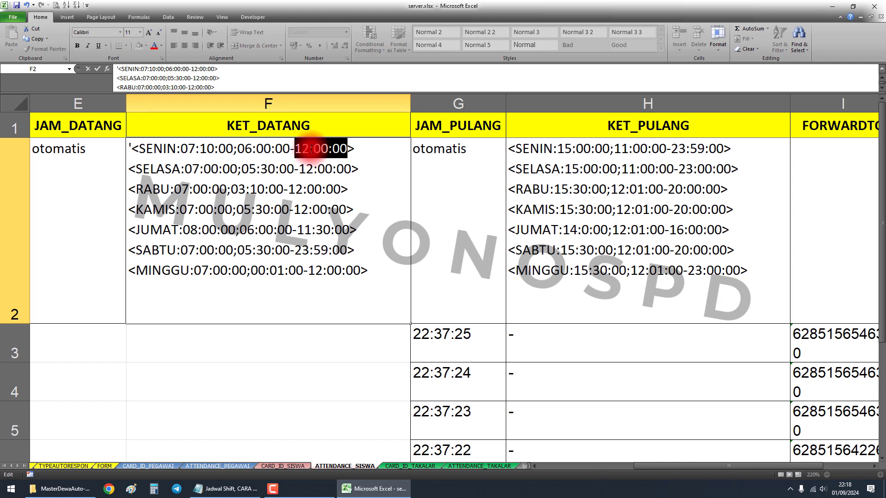
click(334, 155)
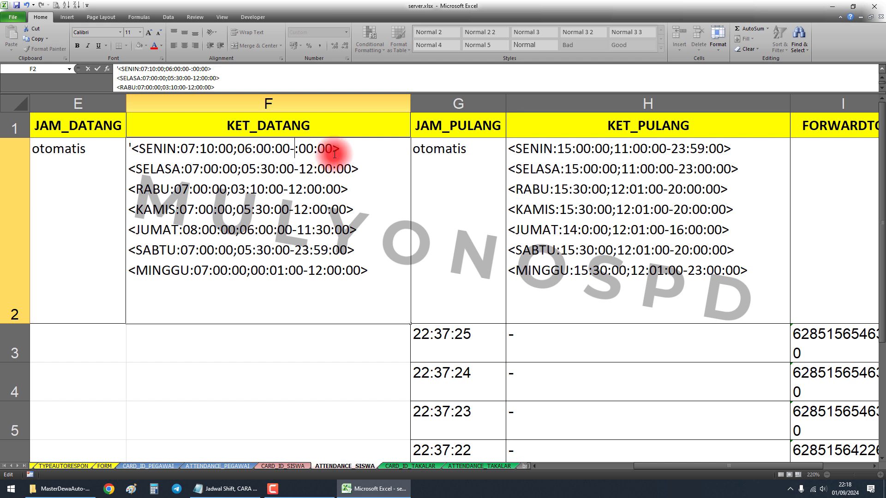
text(08)
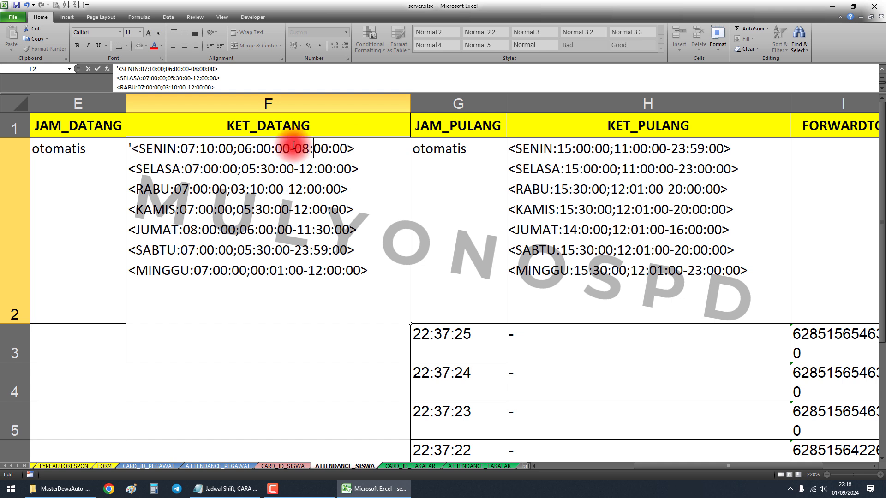
Review the SENIN arrival hour and its allowed range in cell F2, and commit the edited cell
drag(236, 148, 313, 148)
drag(237, 149, 348, 149)
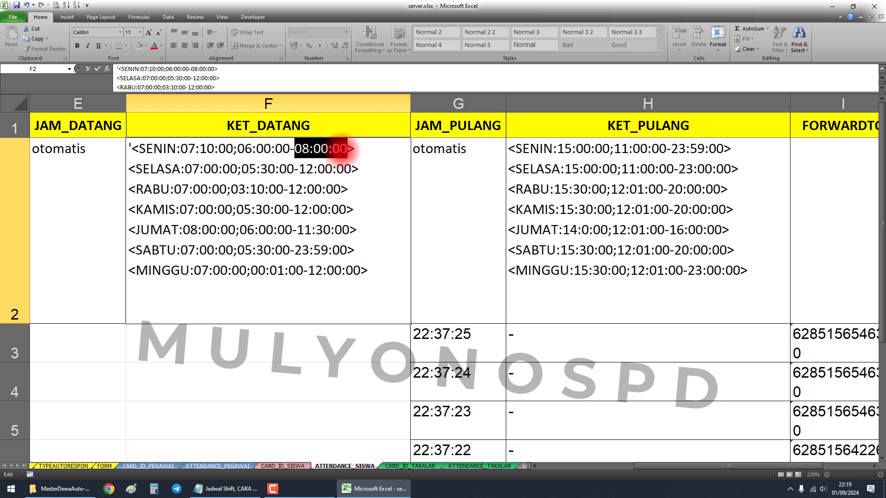
click(360, 148)
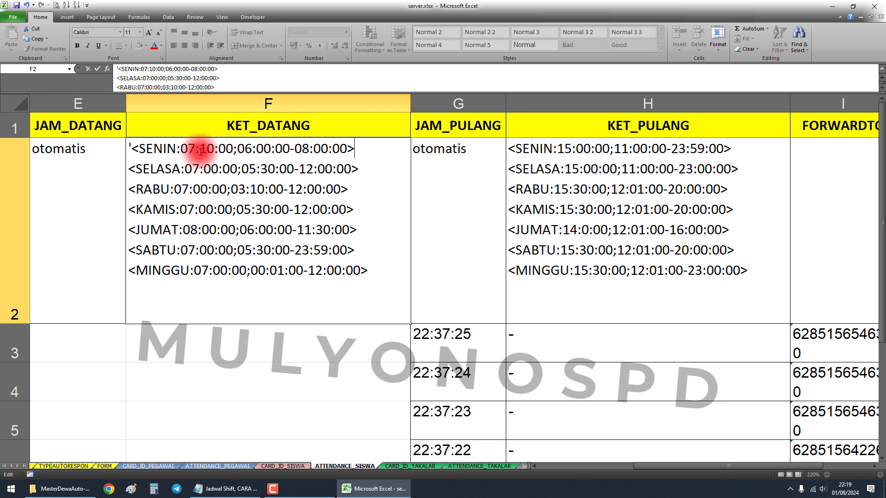
drag(181, 148, 213, 149)
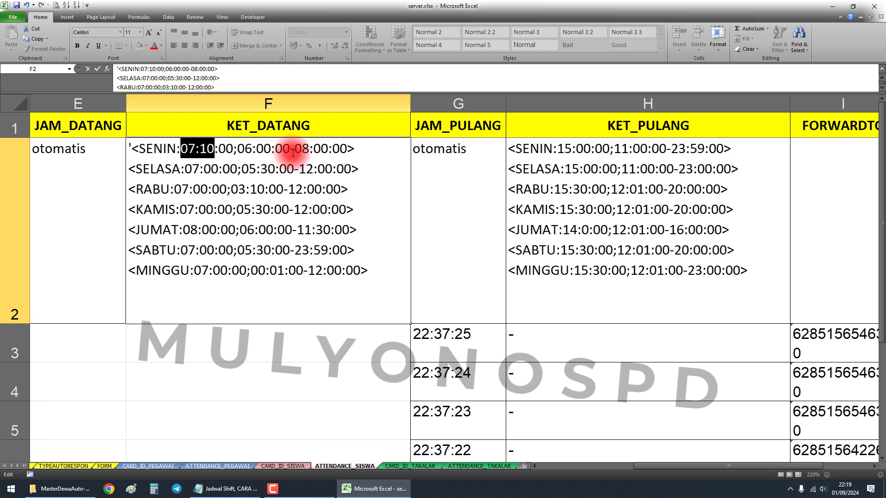
drag(294, 148, 129, 149)
click(368, 148)
click(456, 162)
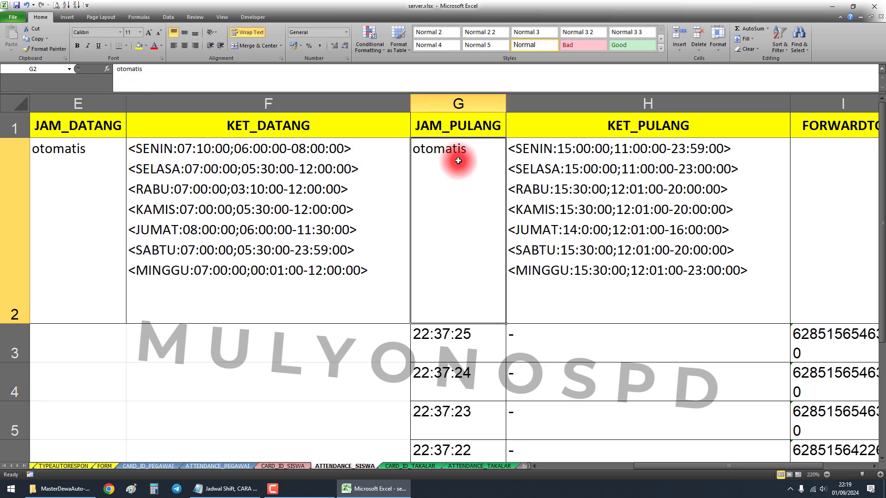
Review the SELASA entry in cell H2 under KET_PULANG and set its earliest allowed departure time to 14:00:00
click(584, 157)
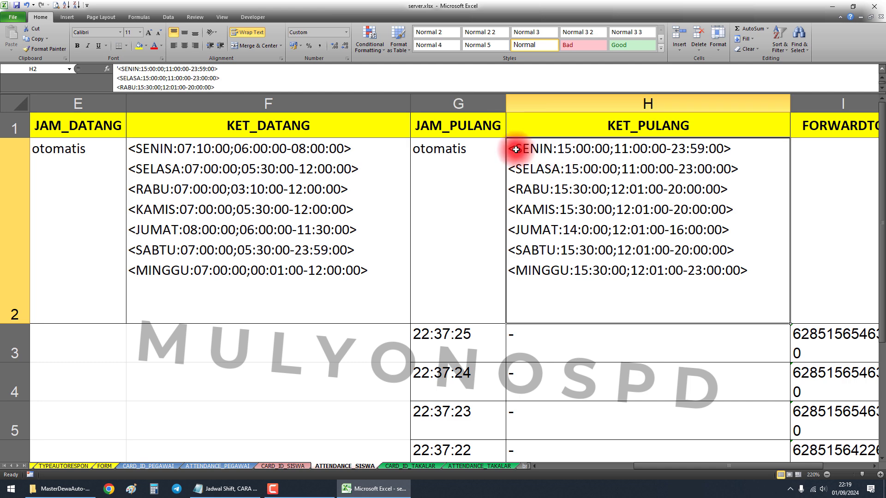
double_click(517, 169)
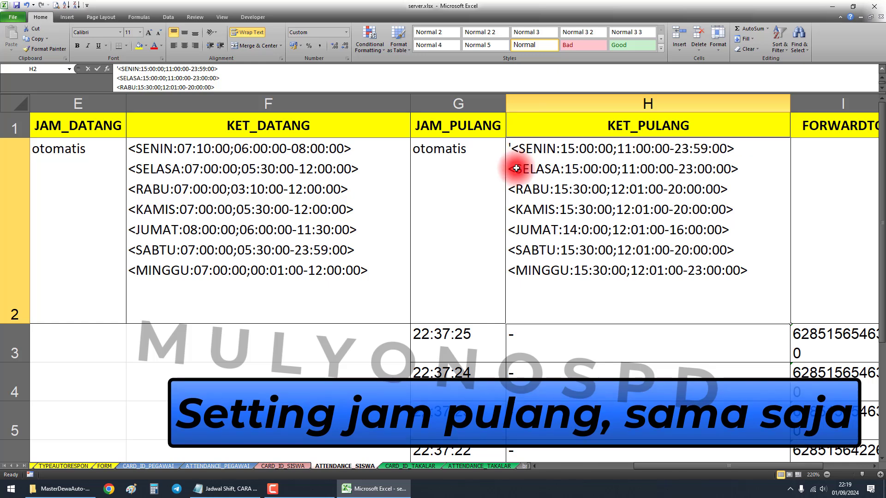
drag(508, 169, 737, 171)
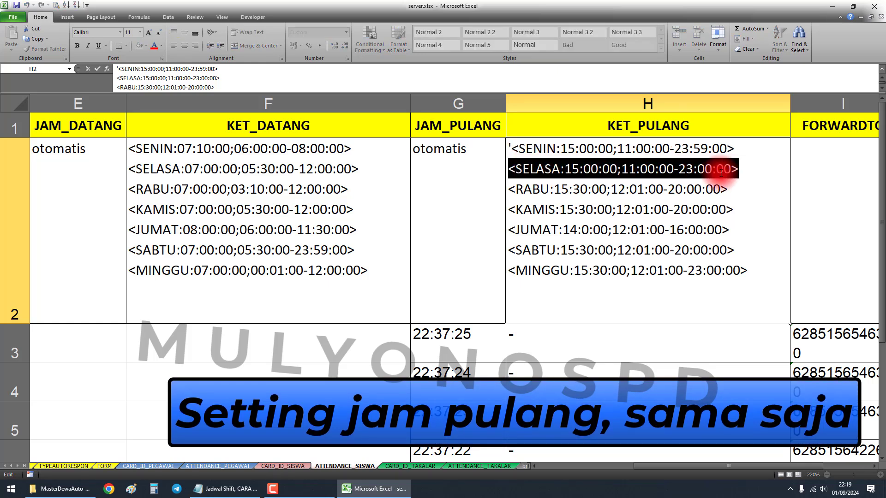
click(521, 169)
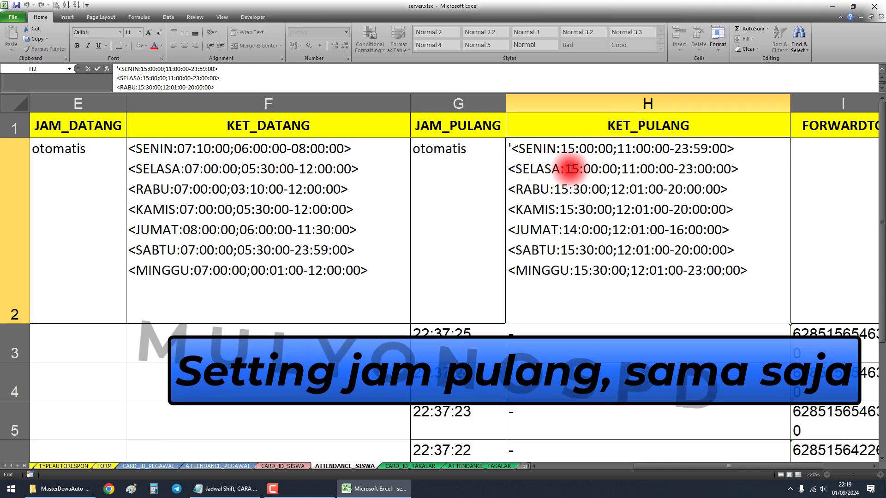
drag(566, 169, 617, 168)
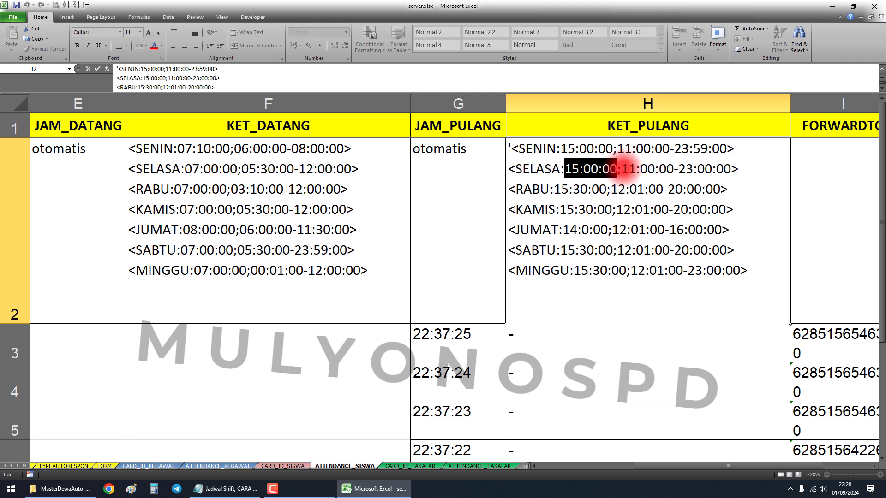
mouse_move(621, 169)
mouse_down()
mouse_move(668, 169)
mouse_move(625, 169)
mouse_up()
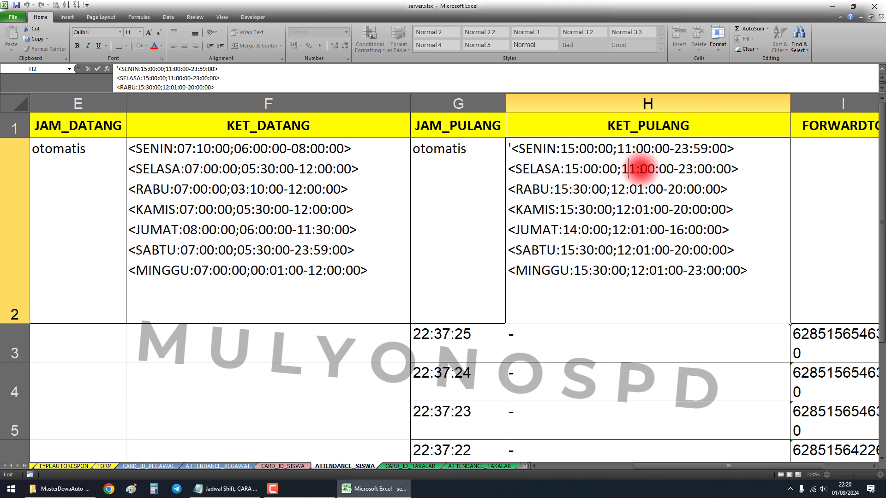
key(Delete)
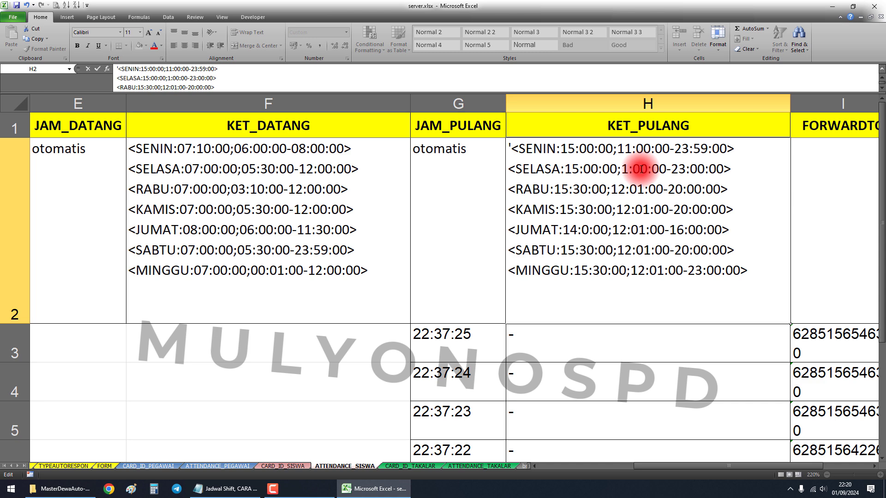
text(4)
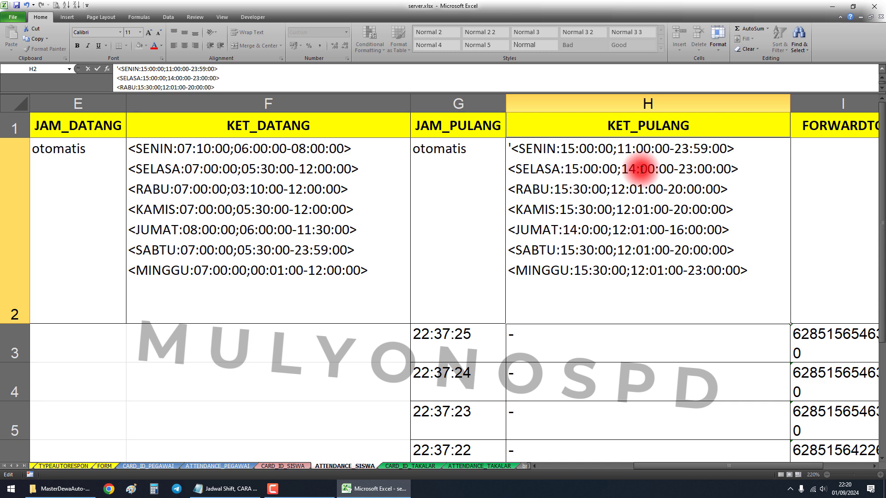
Compare the SELASA departure hour with its range in cell H2 and set the latest allowed departure time to 17:00:00
drag(622, 169, 675, 168)
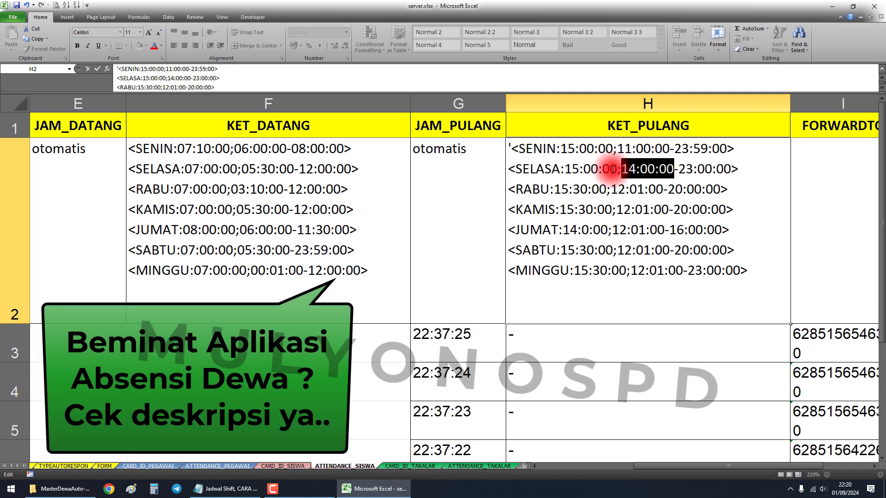
double_click(572, 169)
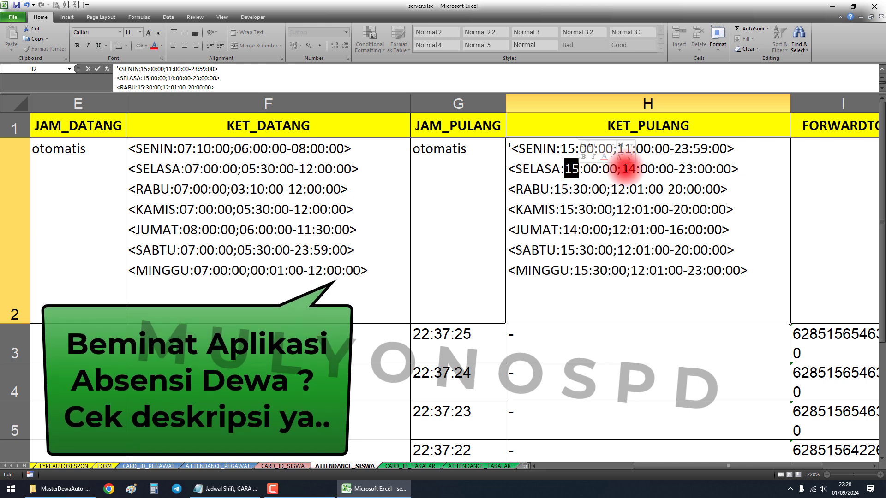
click(623, 169)
drag(623, 168, 634, 169)
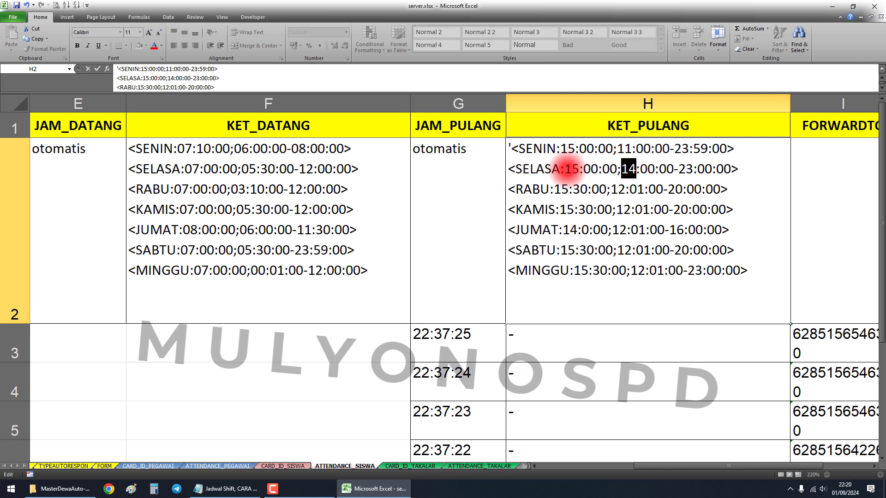
drag(565, 169, 618, 169)
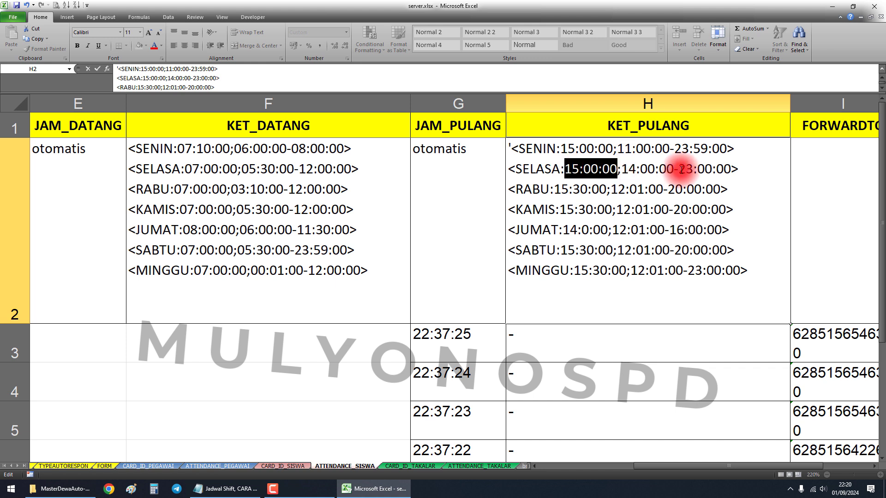
drag(678, 169, 737, 169)
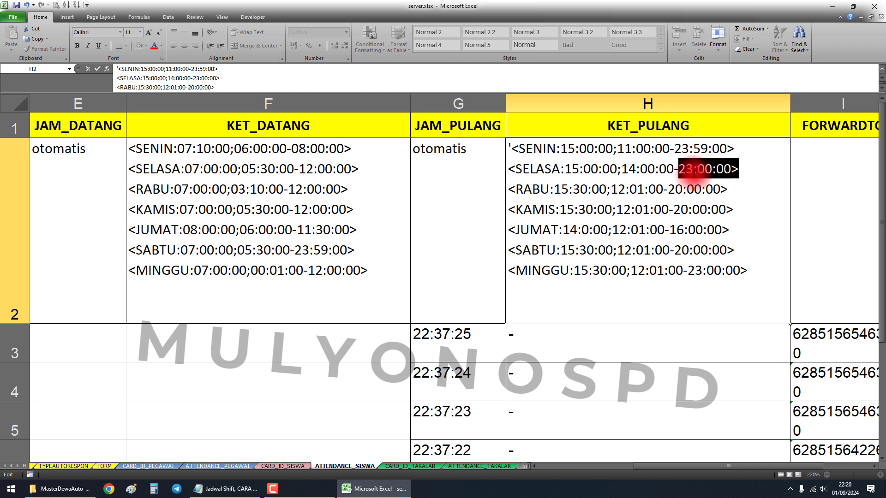
click(680, 168)
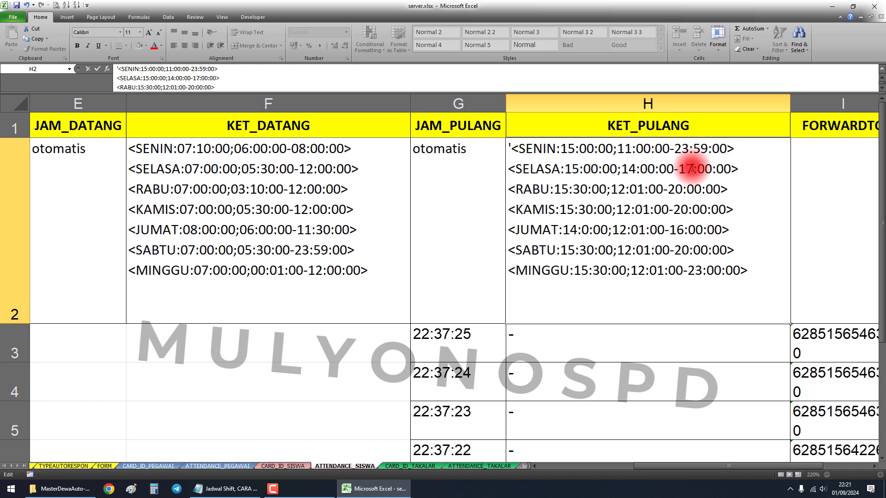
Review the SELASA departure hour and its allowed range in cell H2, and commit the edited cell
drag(621, 169, 733, 168)
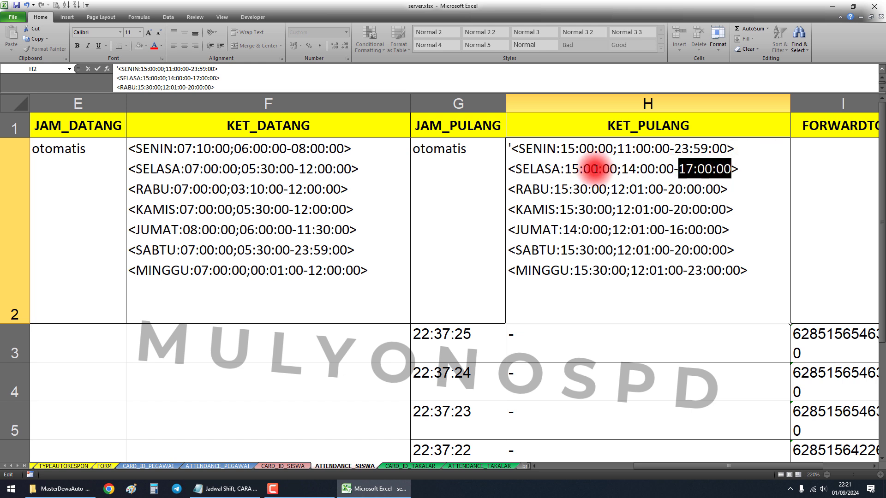
drag(566, 168, 612, 171)
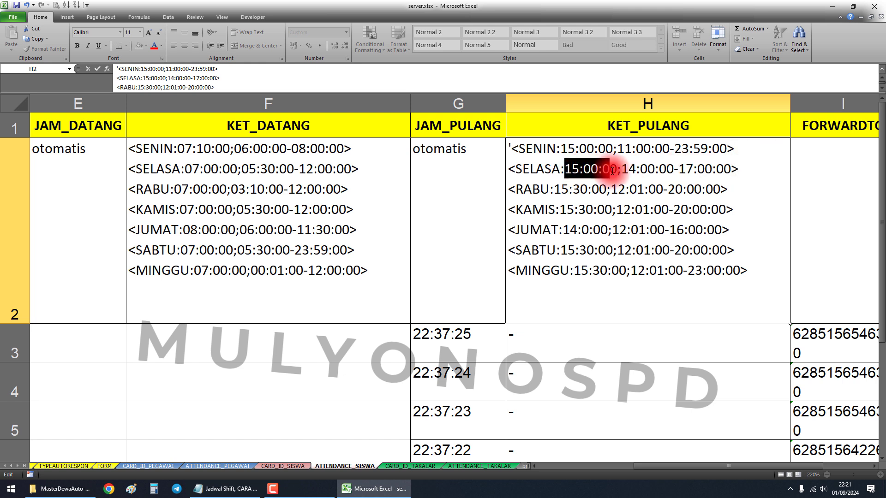
key(Return)
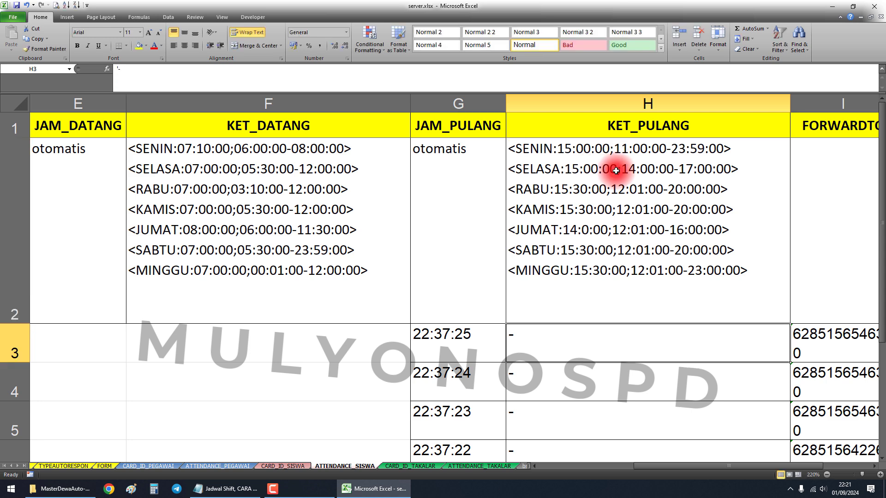
Compare the SELASA hours with their allowed ranges in cells H2 and F2, leaving both cells without changes
double_click(570, 169)
drag(564, 169, 732, 169)
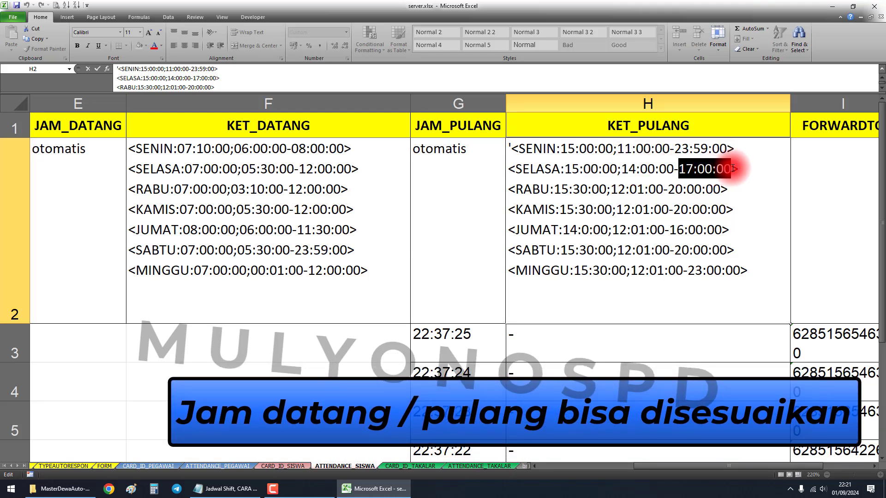
drag(621, 170, 731, 170)
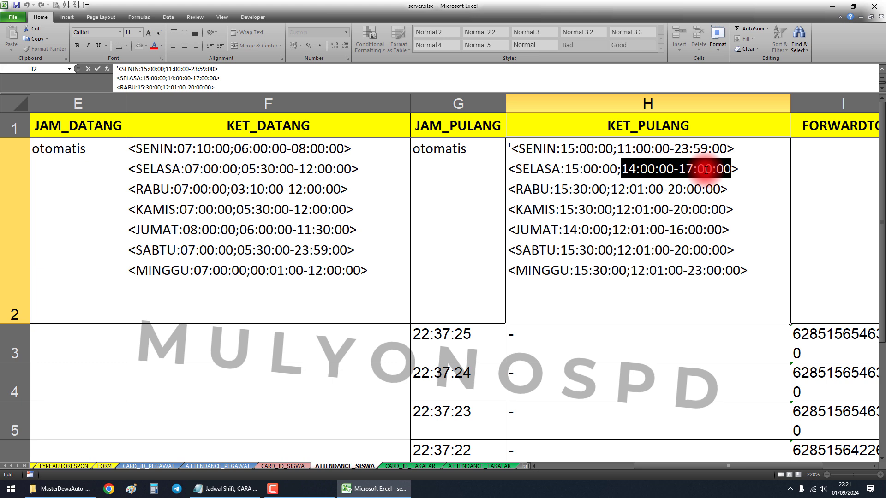
click(316, 174)
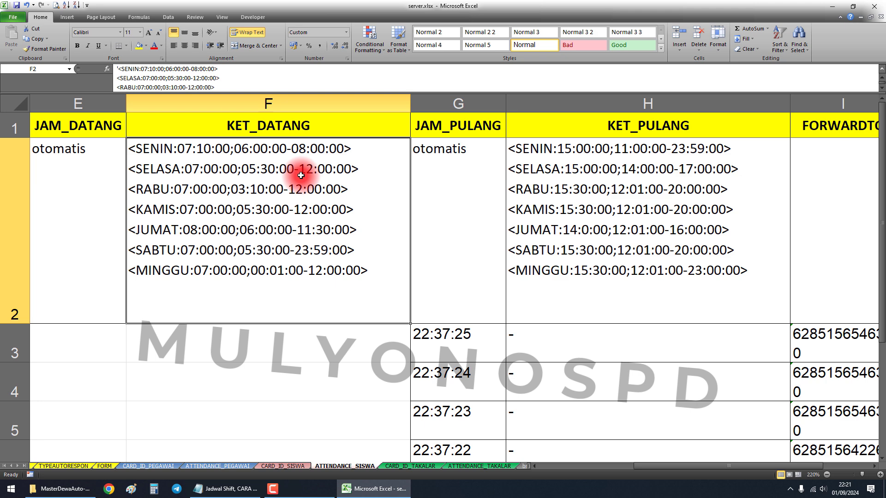
double_click(251, 169)
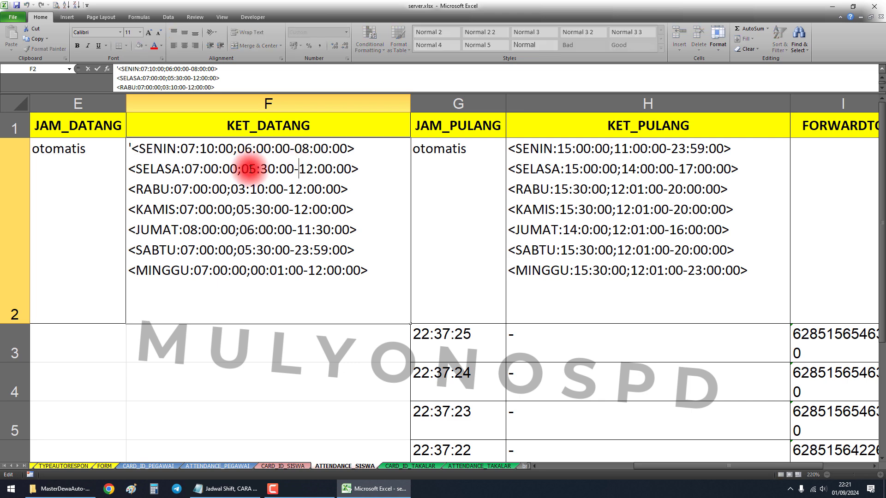
drag(238, 169, 351, 169)
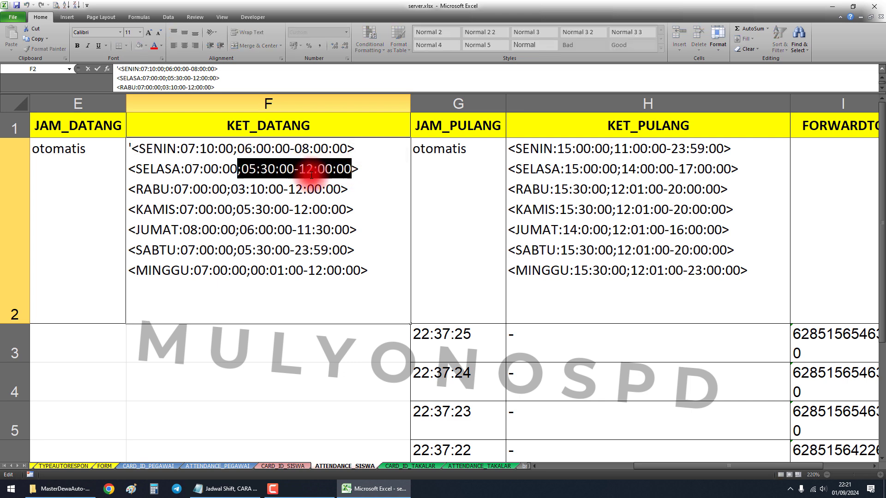
click(367, 171)
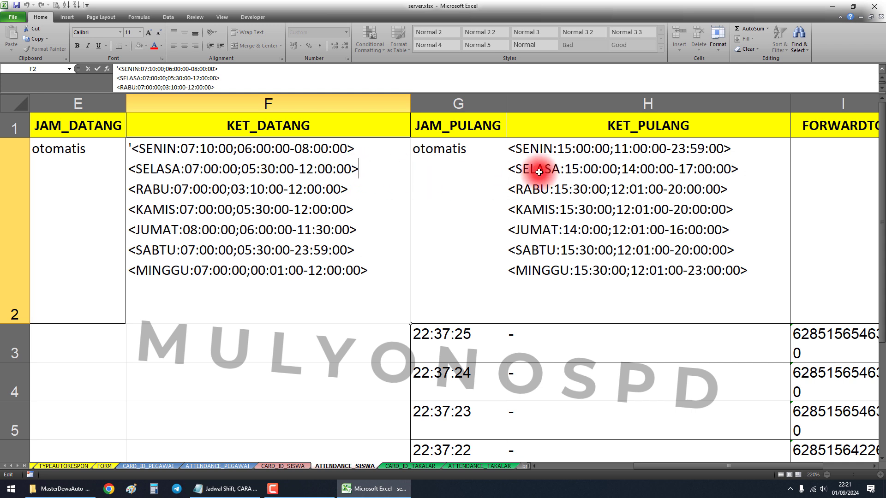
key(Escape)
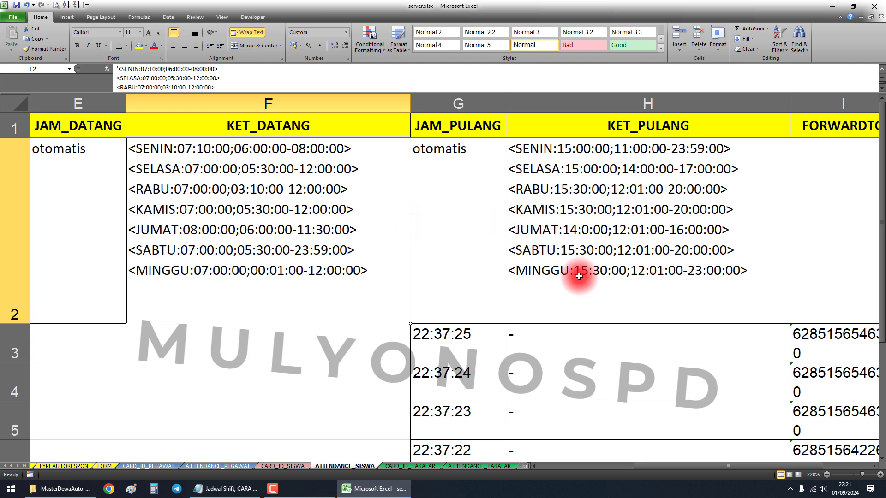
double_click(572, 170)
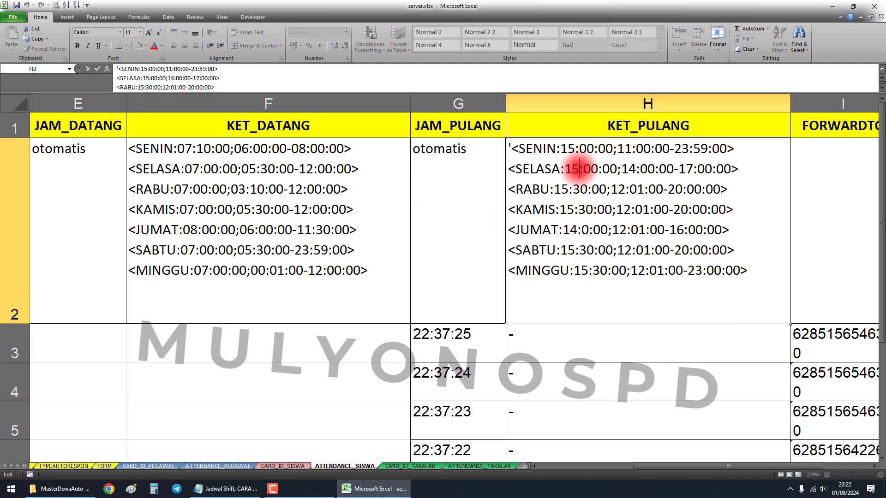
drag(579, 169, 737, 172)
key(Escape)
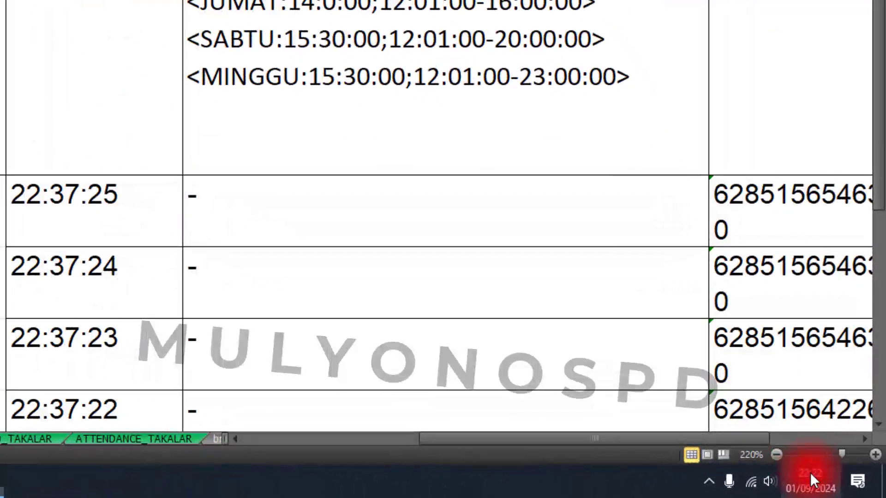
Open the Windows Region format settings, starting from the system clock's date and time settings
right_click(810, 472)
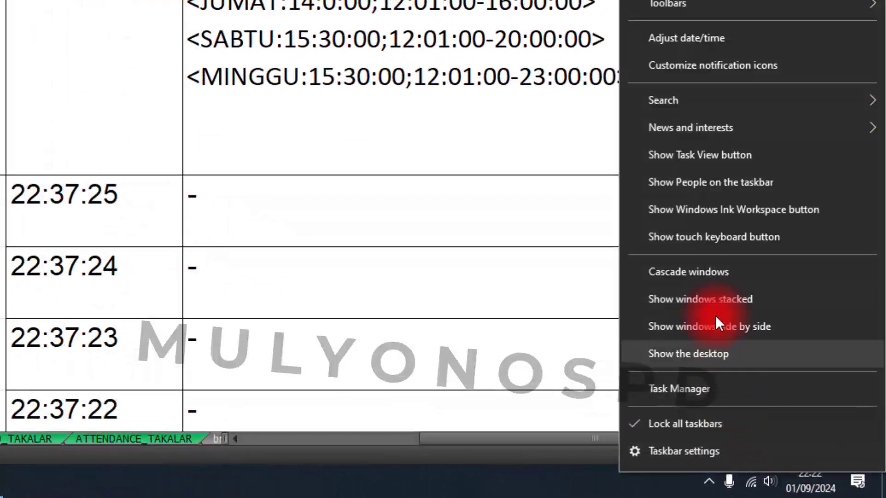
click(681, 40)
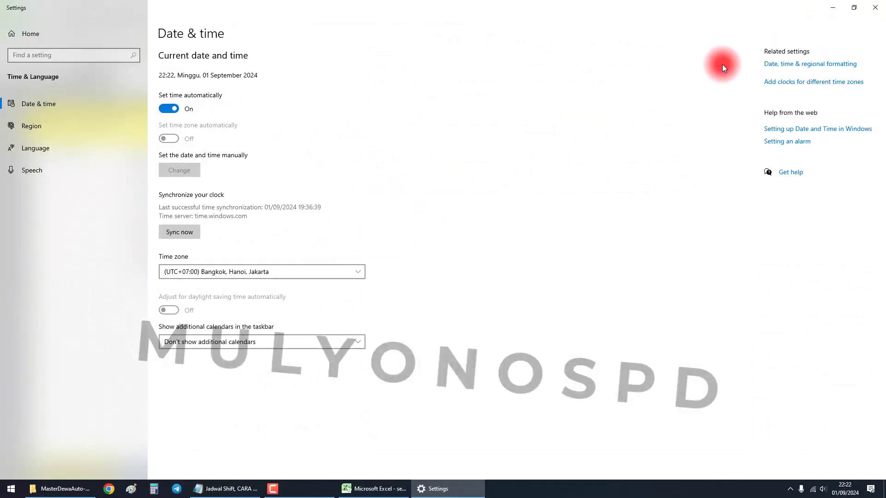
click(779, 67)
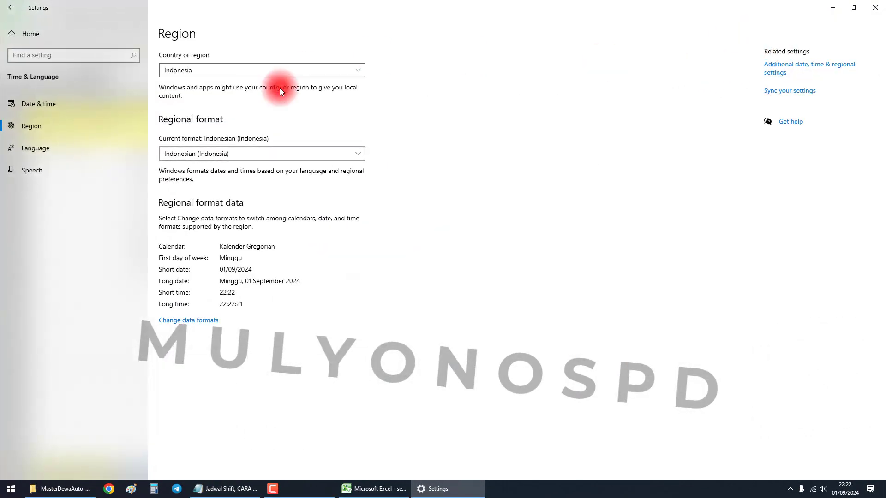
click(785, 69)
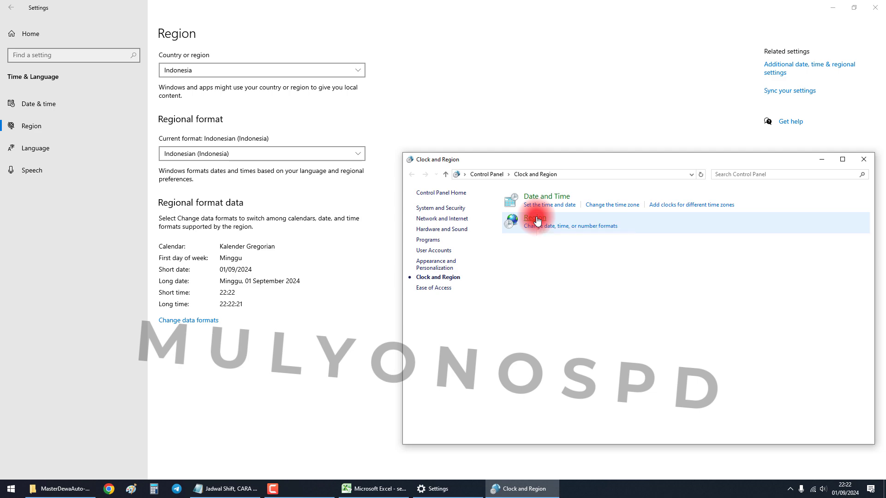
click(534, 220)
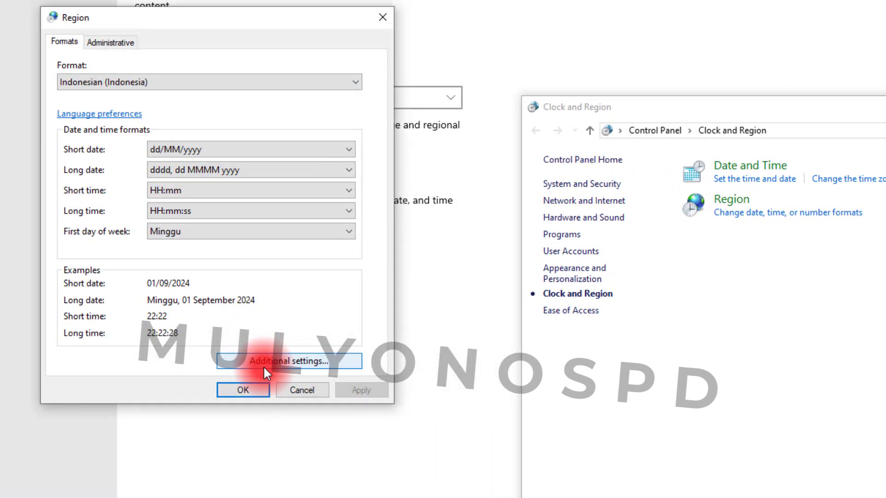
Examine the short time format choices in the additional regional settings, discard the dialogs and return to the workbook
click(270, 361)
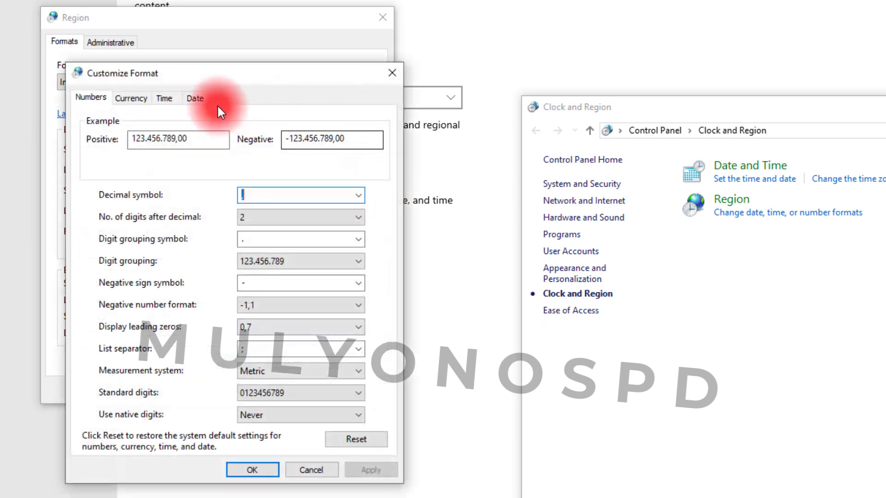
click(166, 98)
click(235, 207)
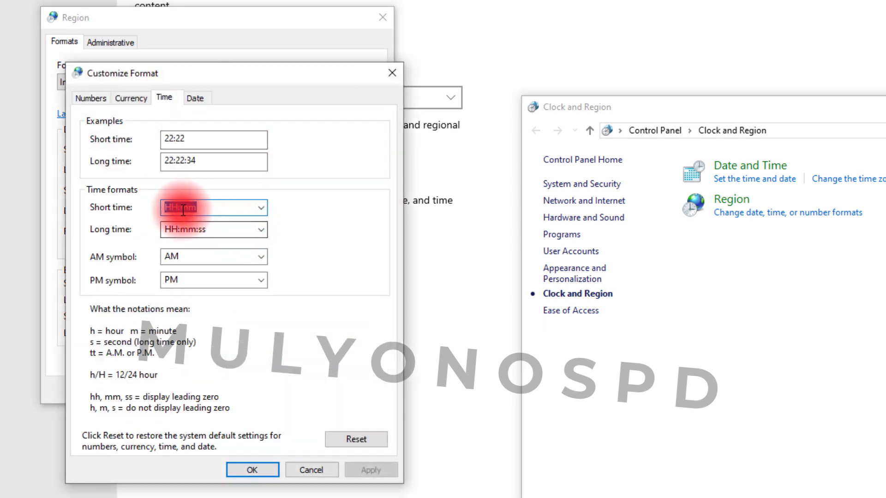
click(262, 207)
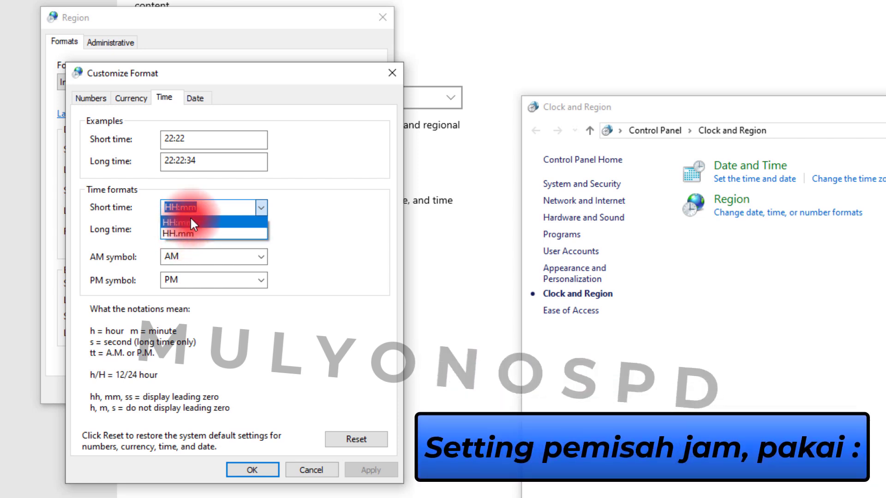
click(299, 464)
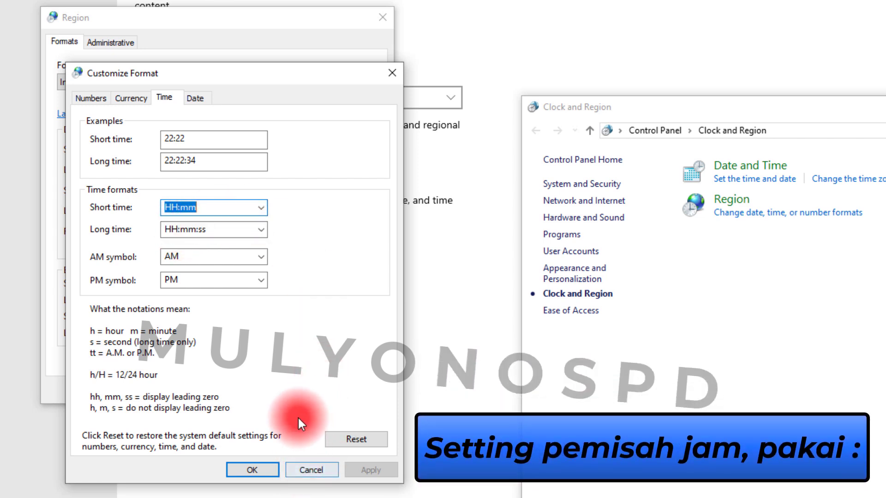
click(308, 469)
click(305, 391)
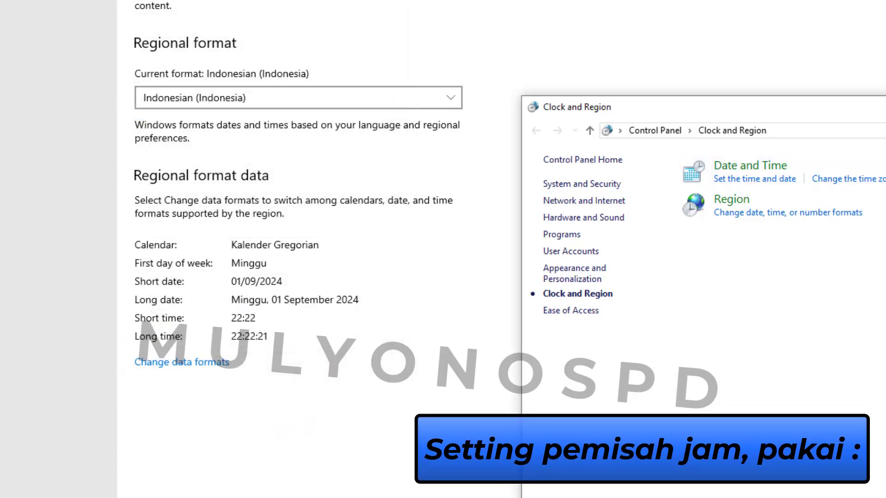
key(alt+F4)
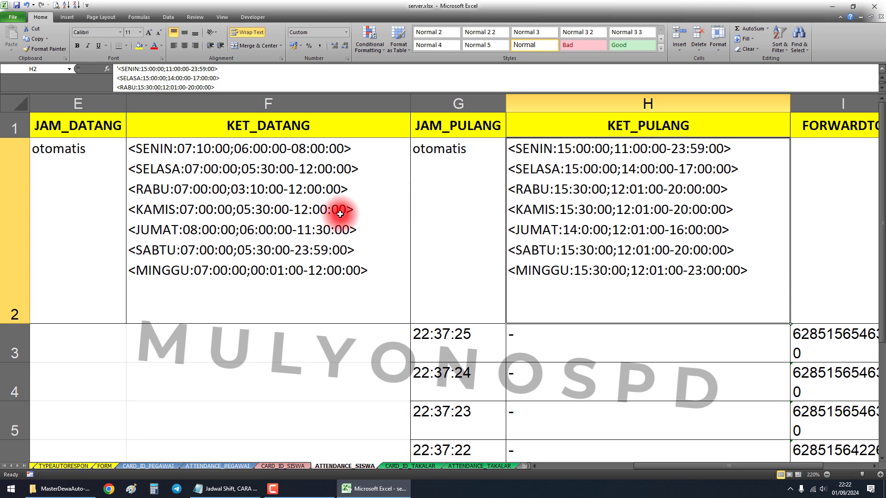
Switch to the ATTENDANCE_PEGAWAI sheet, check the schedules under KET_DATANG and KET_PULANG, and select cell F2
scroll(340, 213, down, 2)
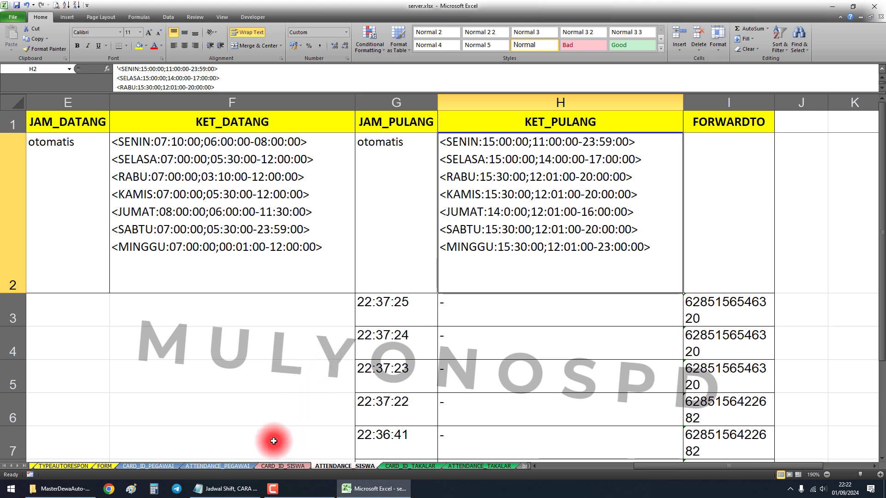
click(237, 470)
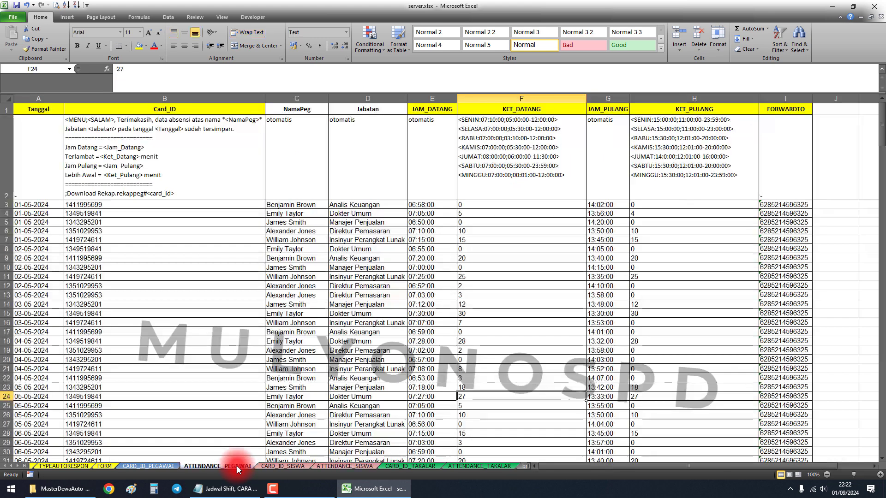
click(534, 162)
click(671, 156)
click(535, 146)
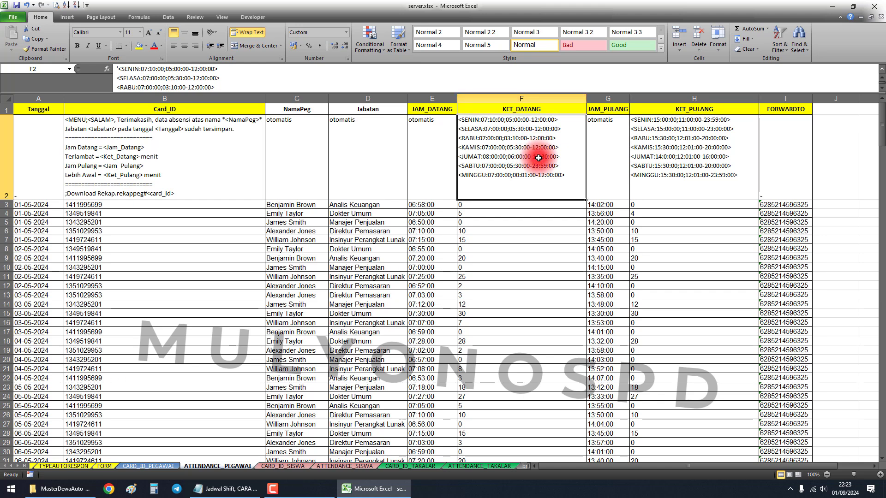
Set the SELASA arrival hour in cell F2 to 08:00:00 and its earliest allowed time to 07:00:00
scroll(505, 139, up, 9)
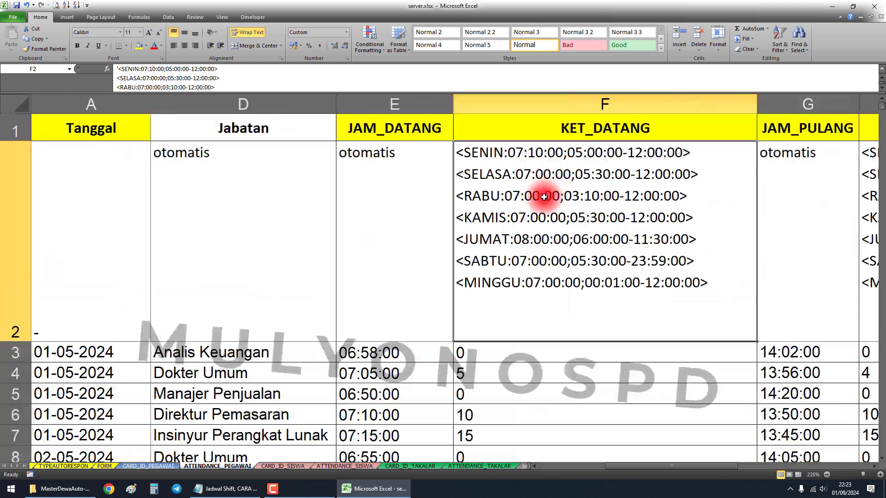
double_click(526, 174)
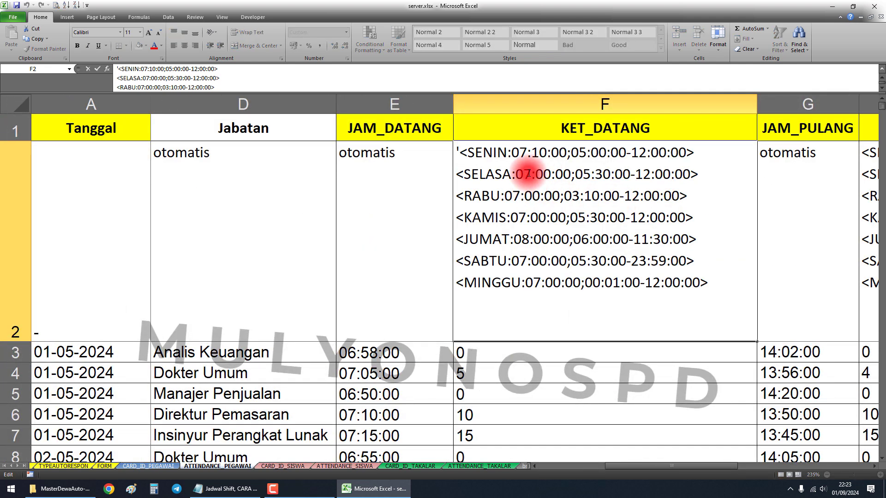
key(Delete)
text(8)
key(Delete)
key(Delete)
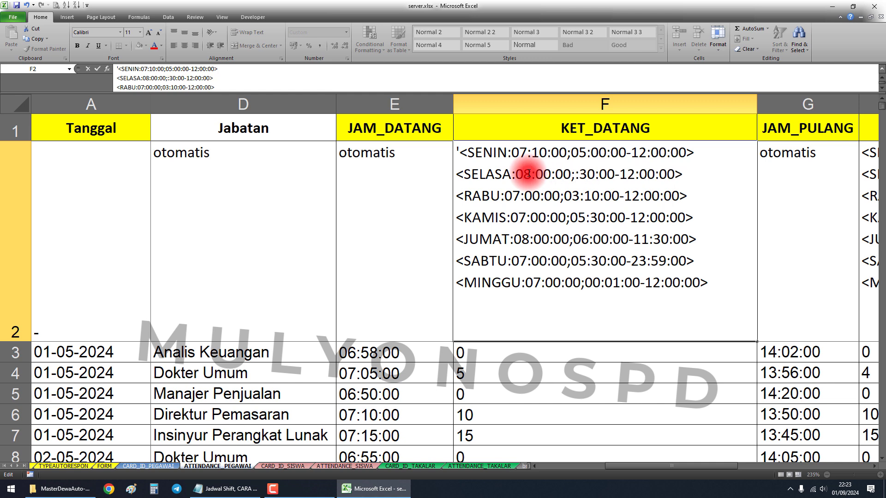
text(07)
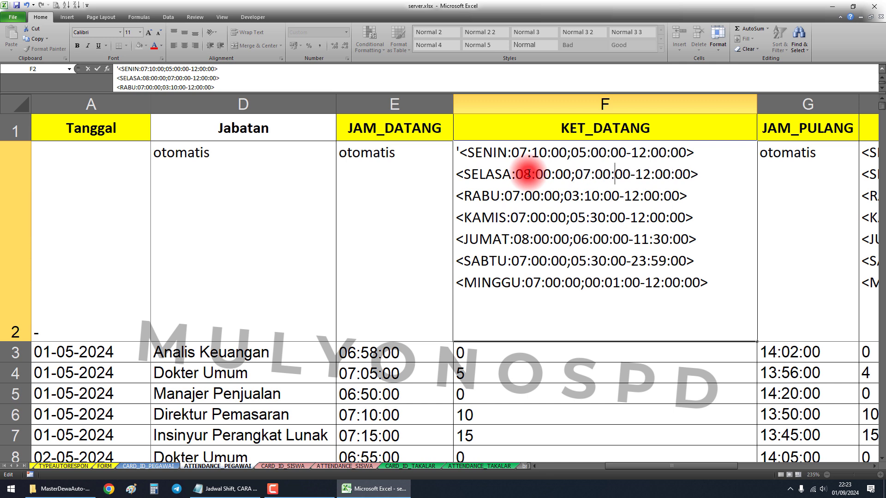
Set the latest allowed SELASA arrival time in cell F2 to 09:30:00 and commit the cell
key(Delete)
key(Delete)
text(09)
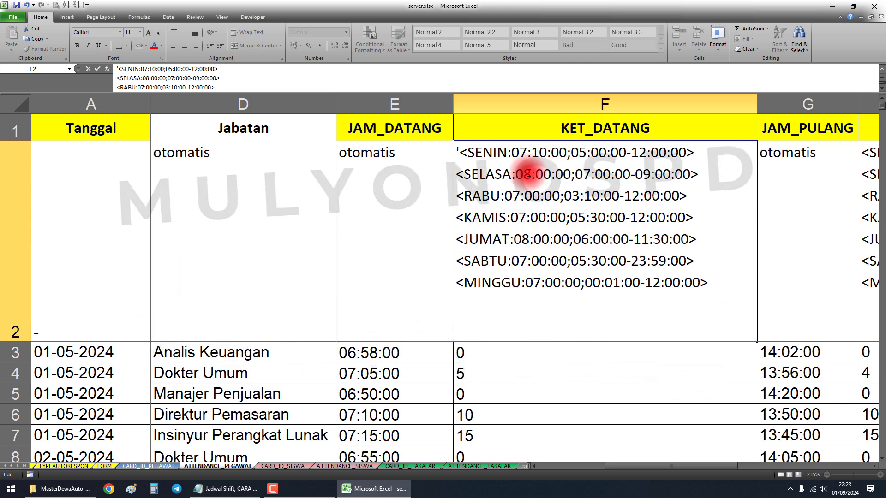
key(Return)
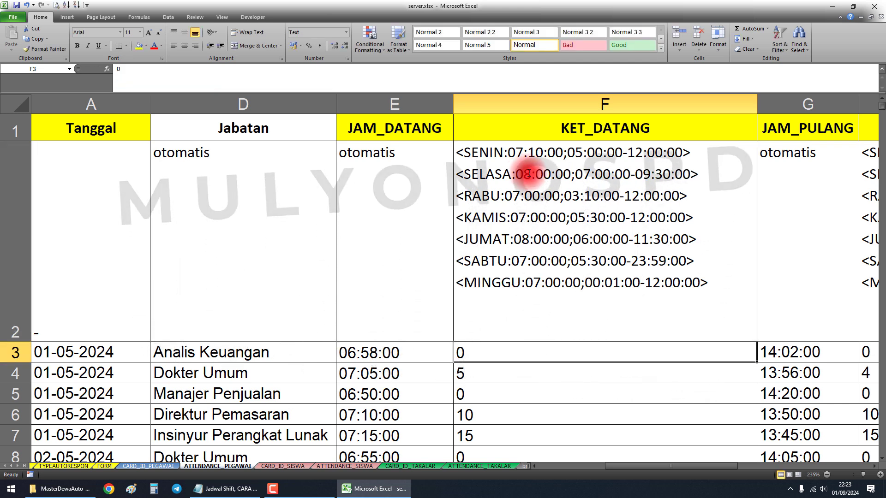
Copy the SELASA times 08:00:00;07:00:00-09:30:00 in cell F2 over the RABU, KAMIS and SENIN times
double_click(664, 171)
drag(704, 174, 435, 172)
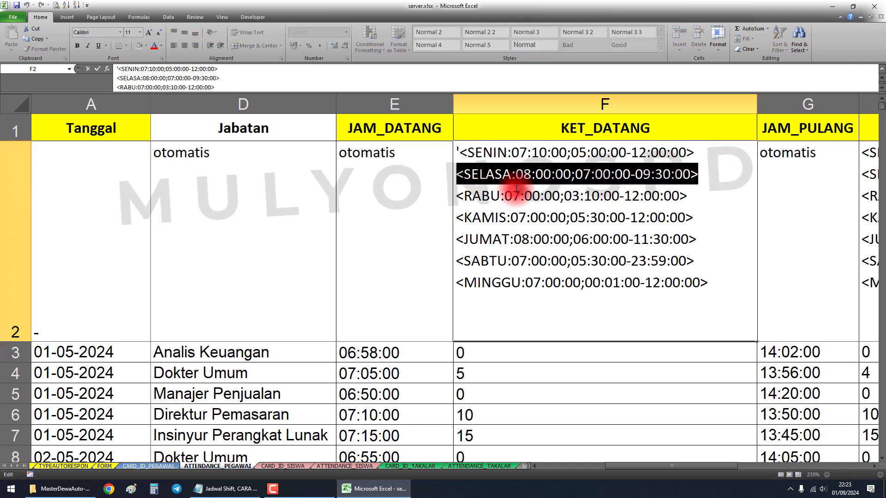
drag(515, 174, 687, 175)
key(ctrl+c)
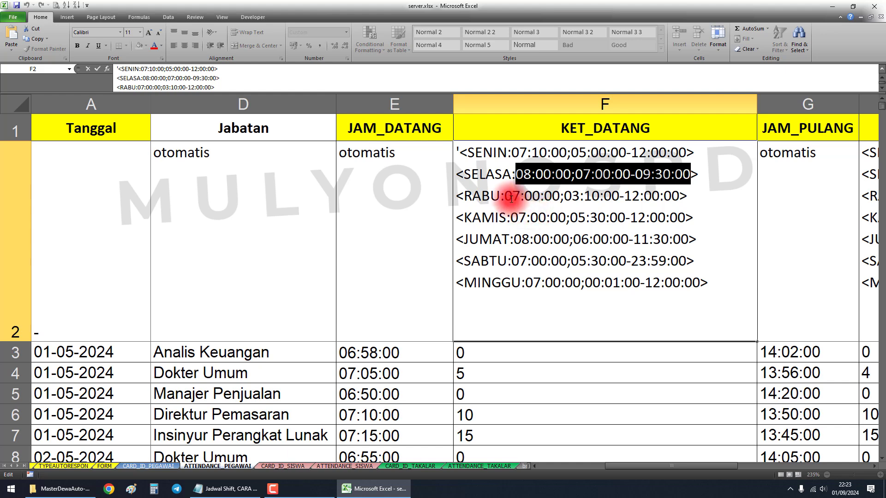
drag(505, 196, 684, 194)
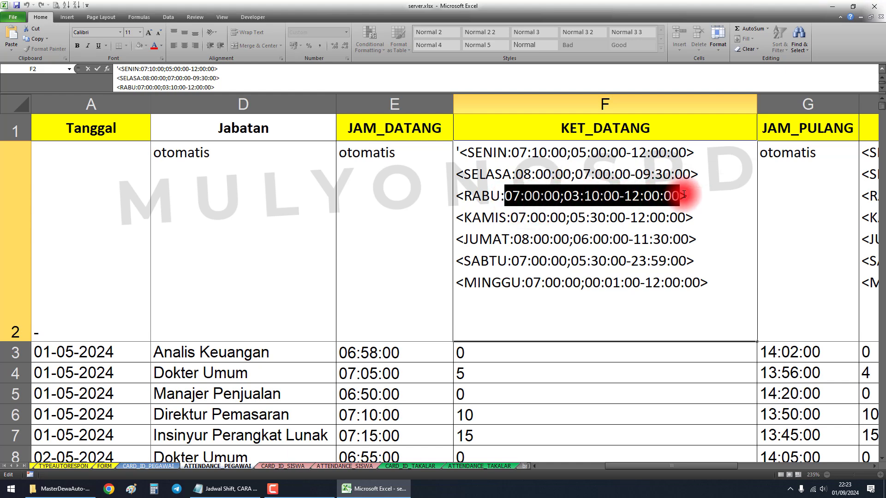
key(ctrl+v)
drag(509, 218, 685, 217)
key(ctrl+v)
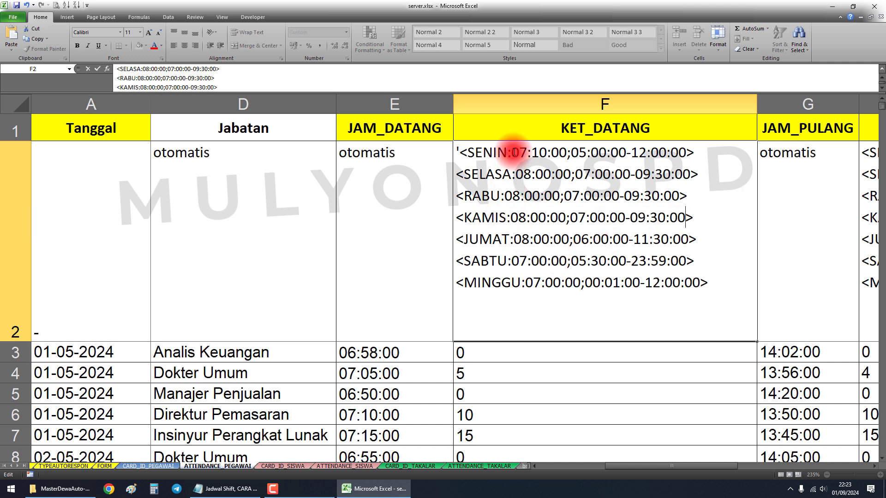
drag(512, 152, 692, 154)
key(ctrl+v)
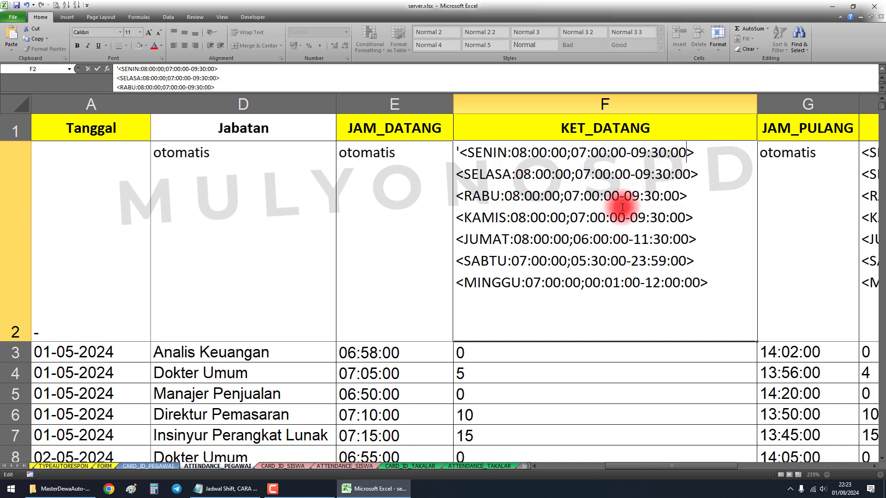
Set the JUMAT arrival hour in cell F2 to 07:30:00 and its earliest allowed time to 06:30:00
click(515, 239)
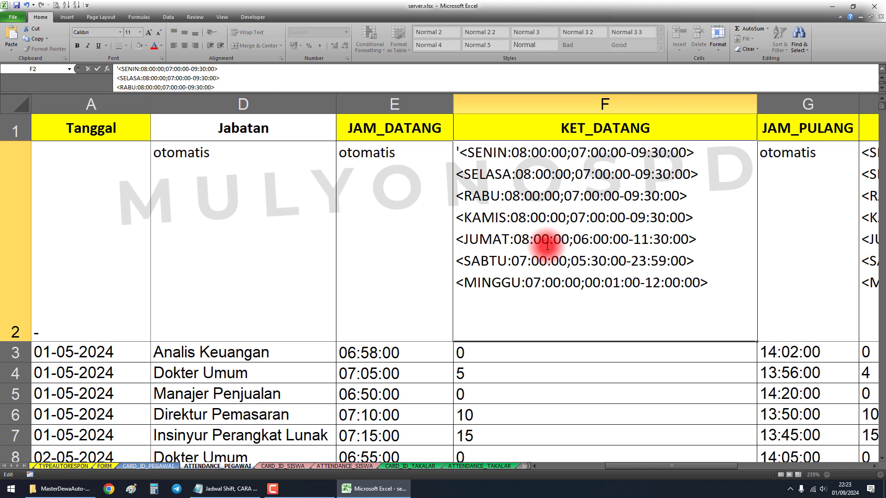
key(Right)
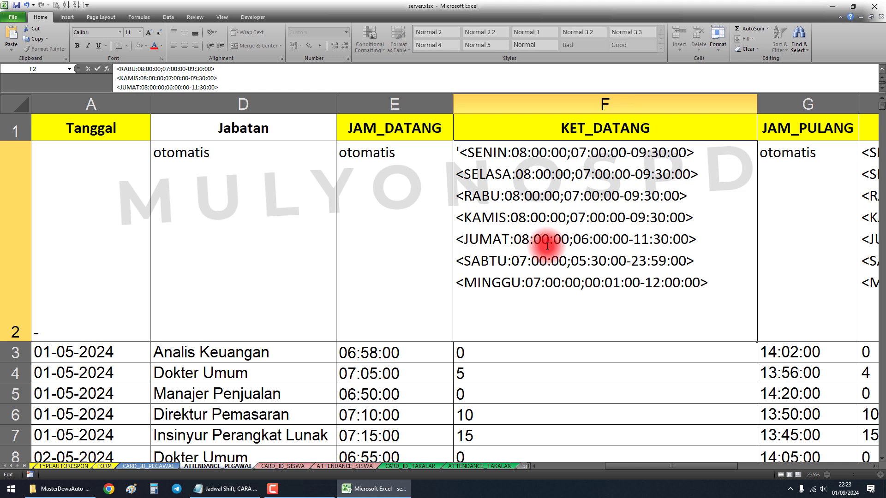
key(Delete)
text(7)
key(Delete)
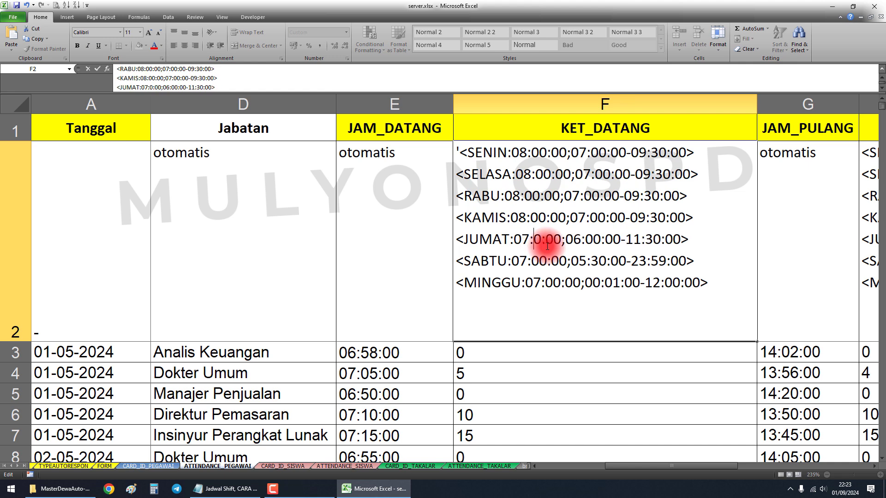
text(3)
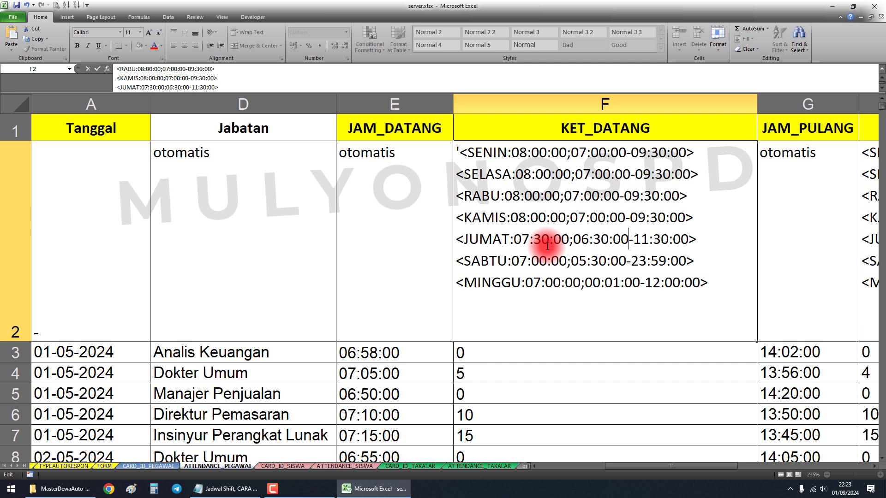
Set the latest allowed JUMAT arrival time in cell F2 to 08:00:00
key(Delete)
text(0)
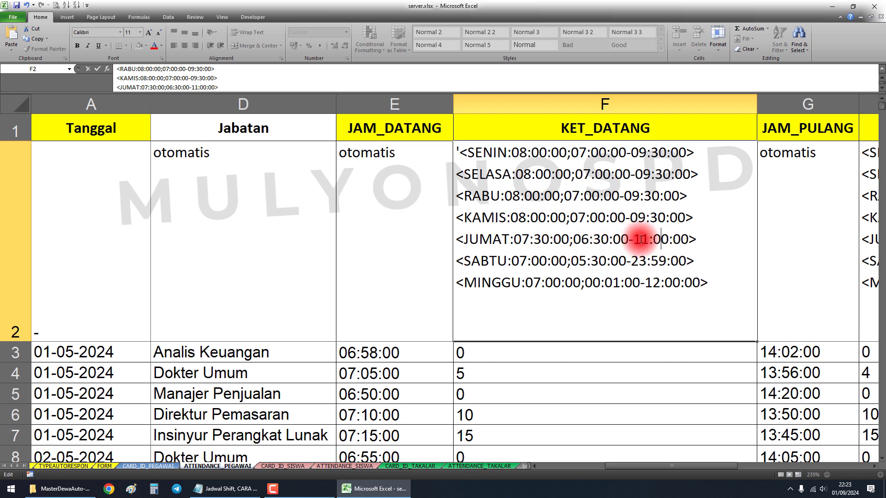
key(Delete)
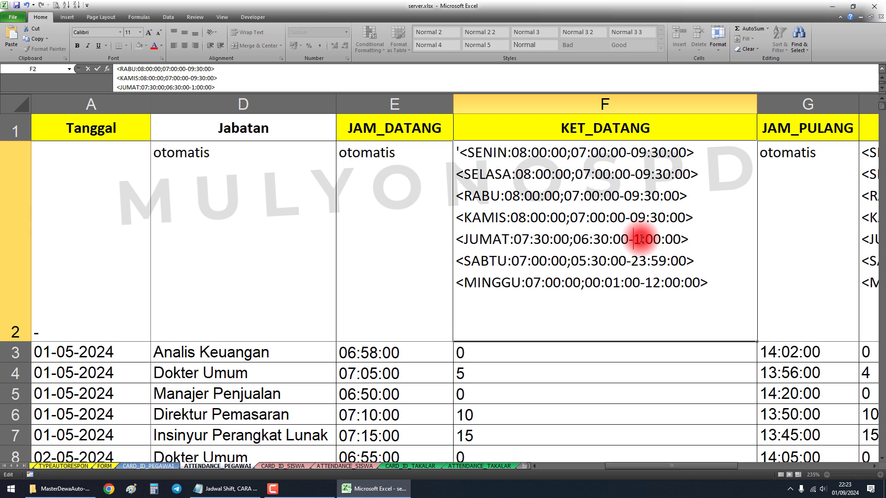
key(Delete)
text(8:0)
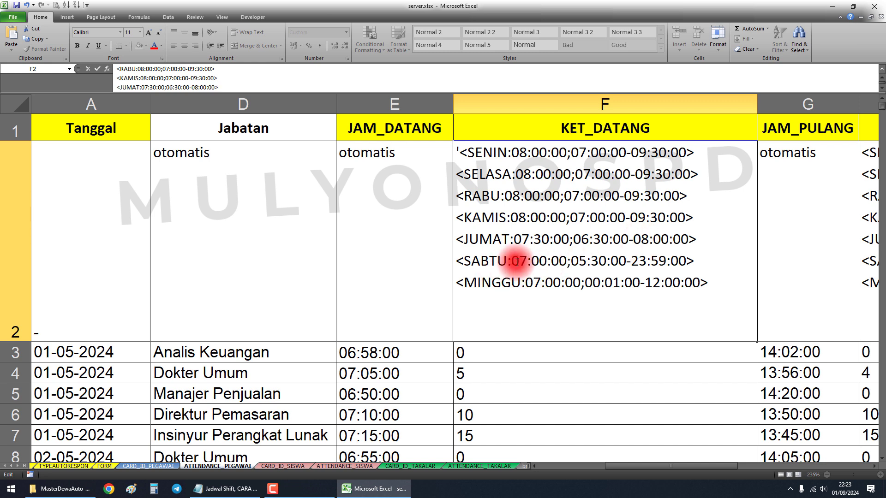
Replace the SABTU times in cell F2 with the copied 08:00:00;07:00:00-09:30:00 and commit the cell
drag(513, 261, 672, 259)
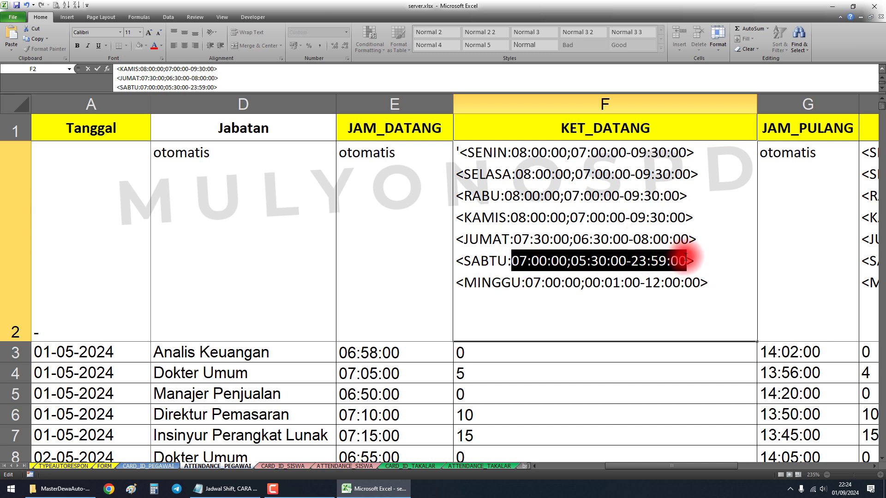
text(08:00:00;07:00:00-09:30)
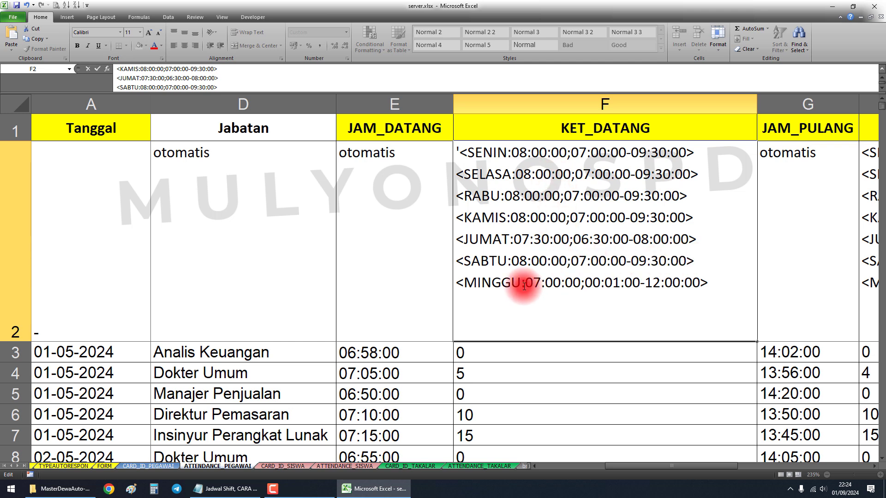
drag(725, 282, 426, 283)
drag(708, 261, 442, 260)
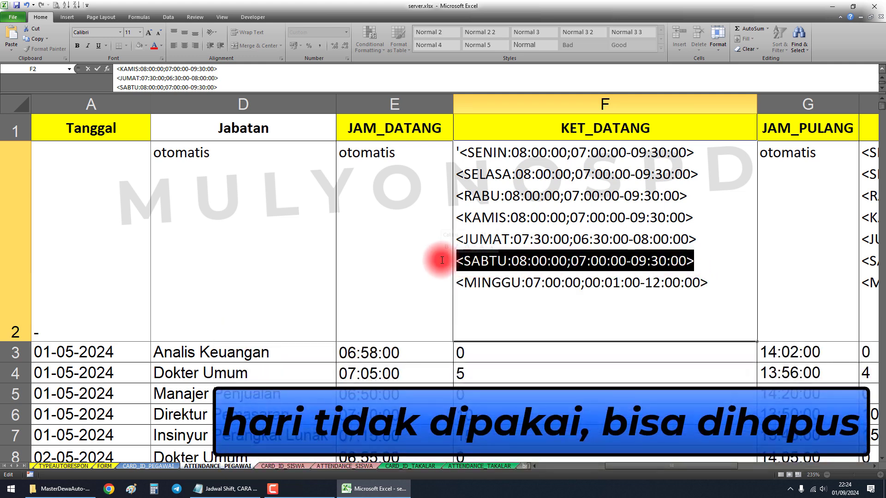
click(702, 239)
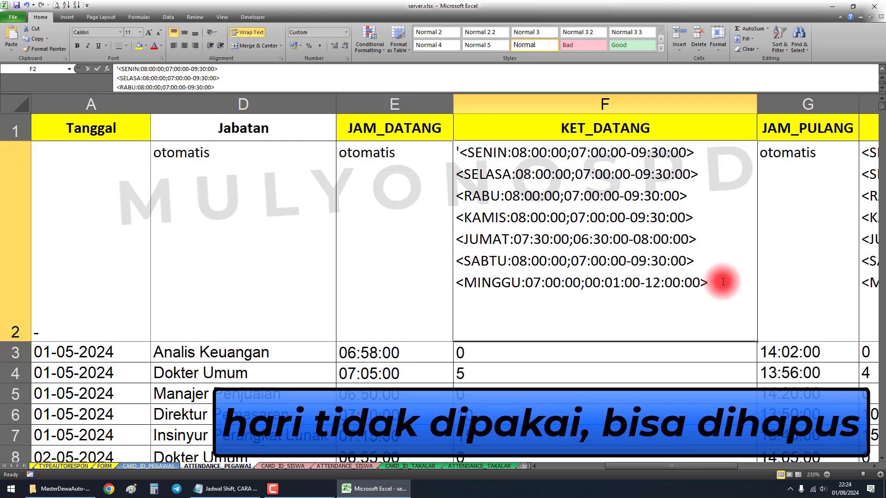
Examine the MINGGU and SABTU entries in cell F2 as unused days, leaving their text as it is
drag(723, 279, 422, 286)
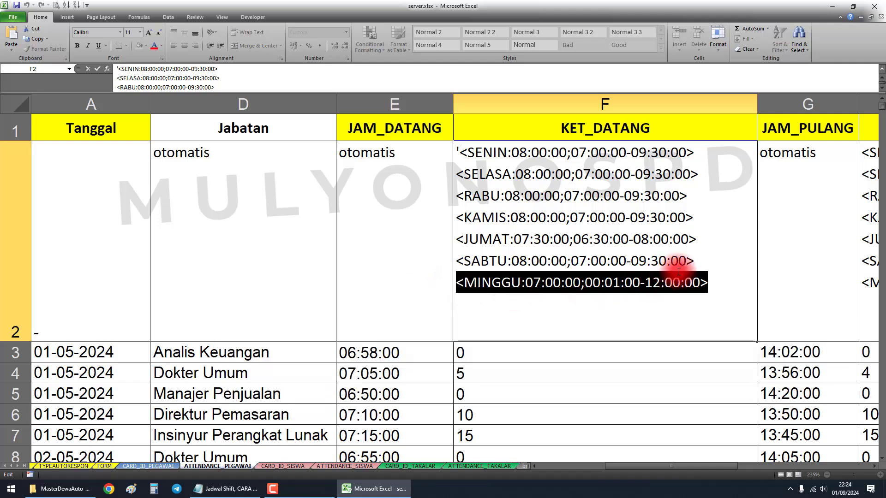
click(702, 266)
key(Return)
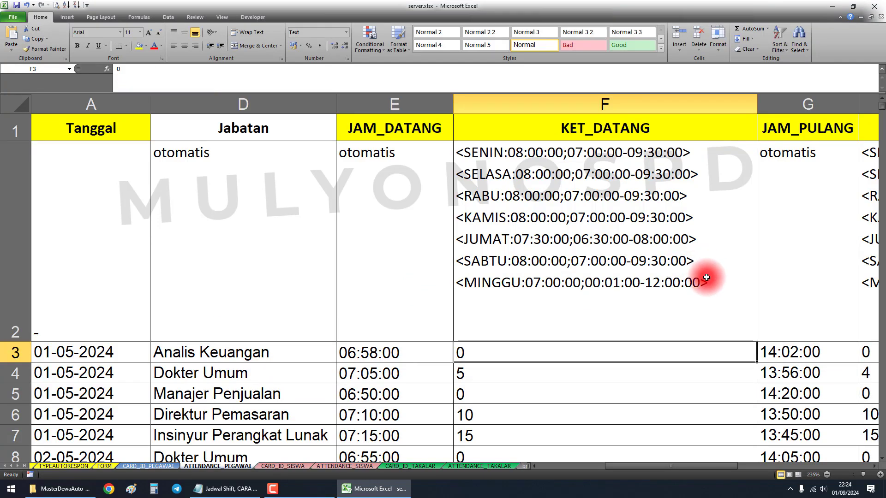
click(642, 258)
double_click(702, 255)
drag(702, 258, 460, 258)
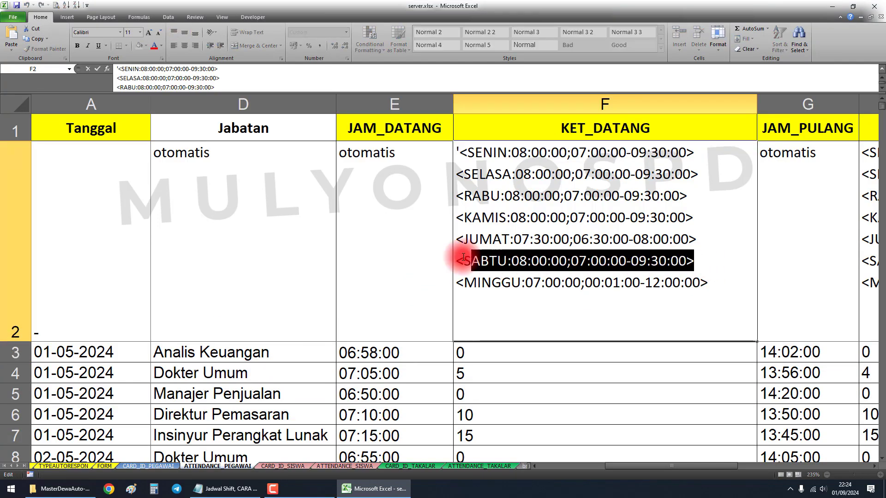
click(712, 239)
key(Return)
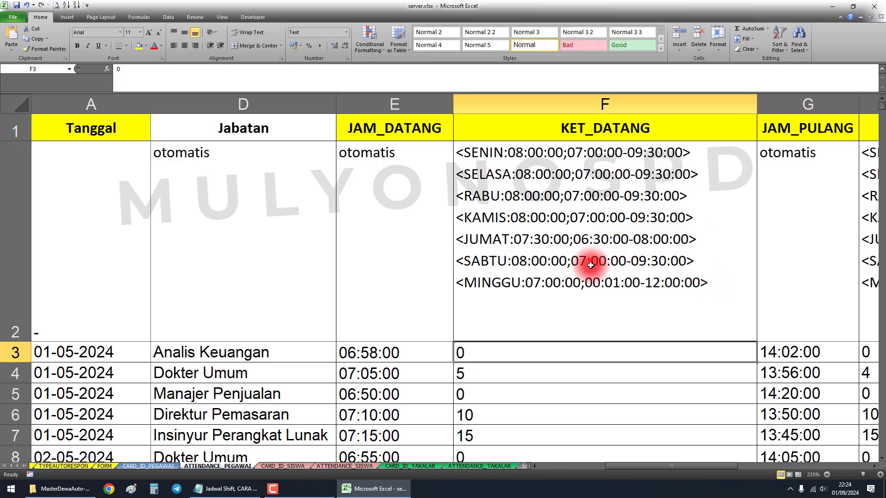
Try deleting the SABTU and MINGGU entries from the KET_DATANG schedule in cell F2
double_click(720, 282)
drag(728, 285, 442, 261)
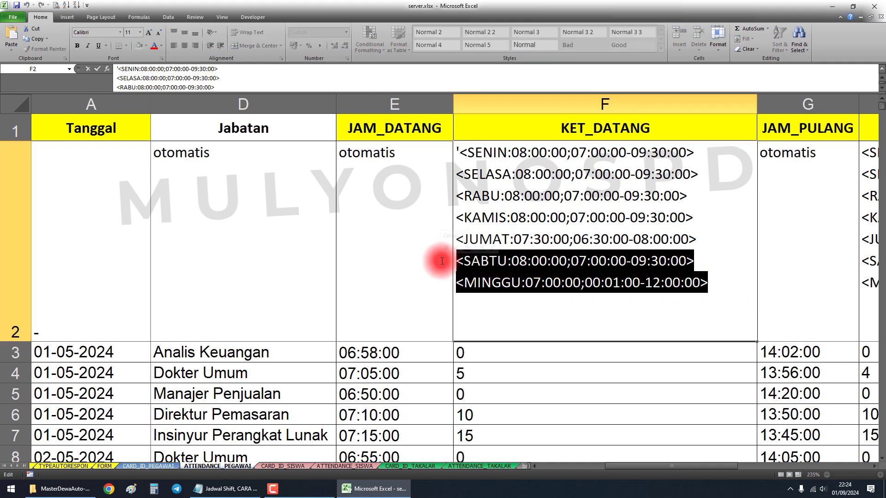
key(Delete)
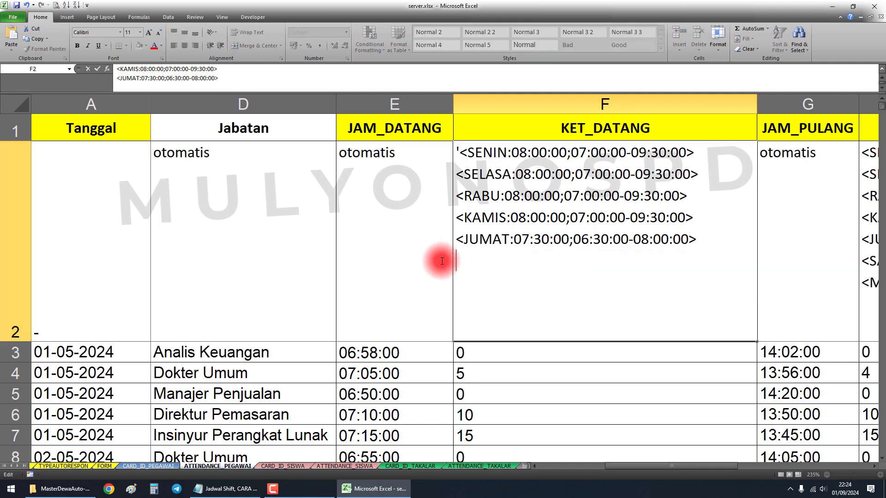
key(Return)
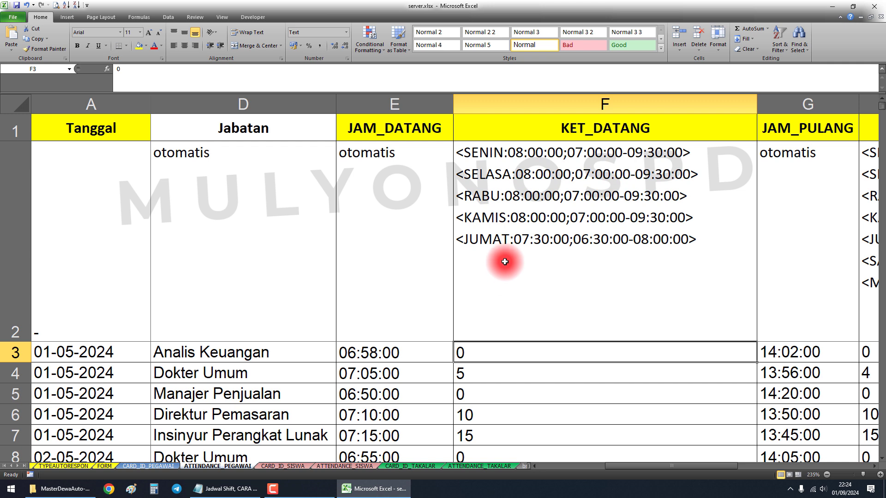
click(540, 256)
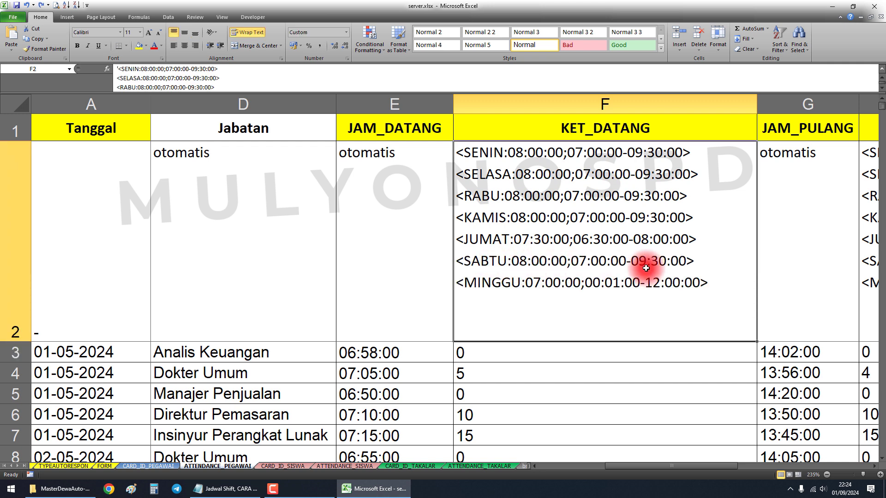